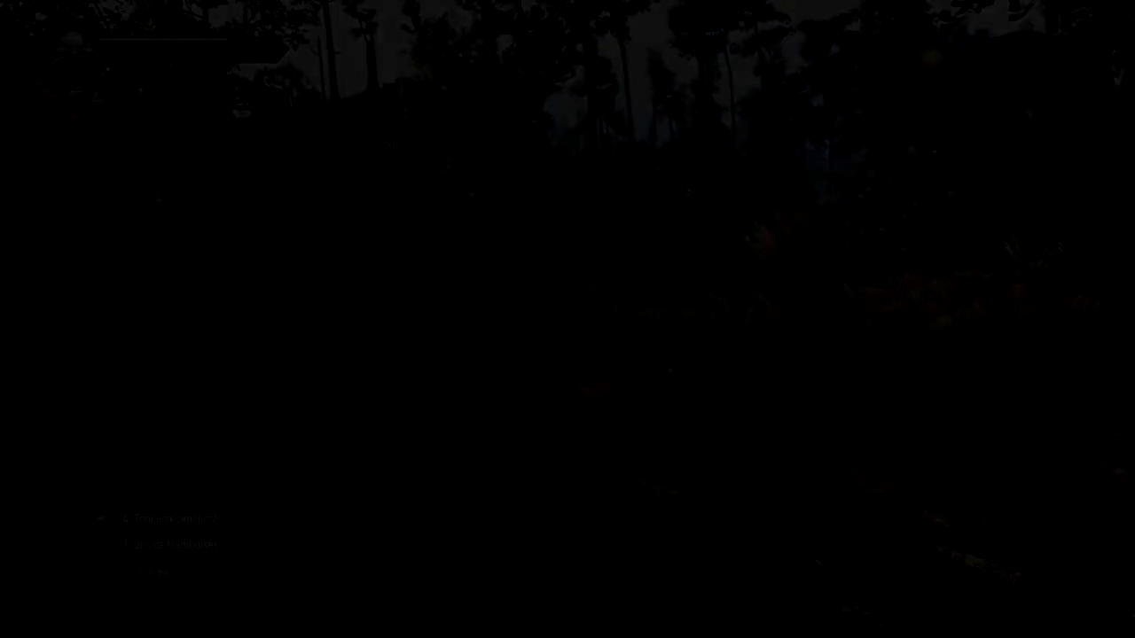
Open the game's pause menu and bring up the Mods section of the options.
key("Escape")
key("Down")
key("Down")
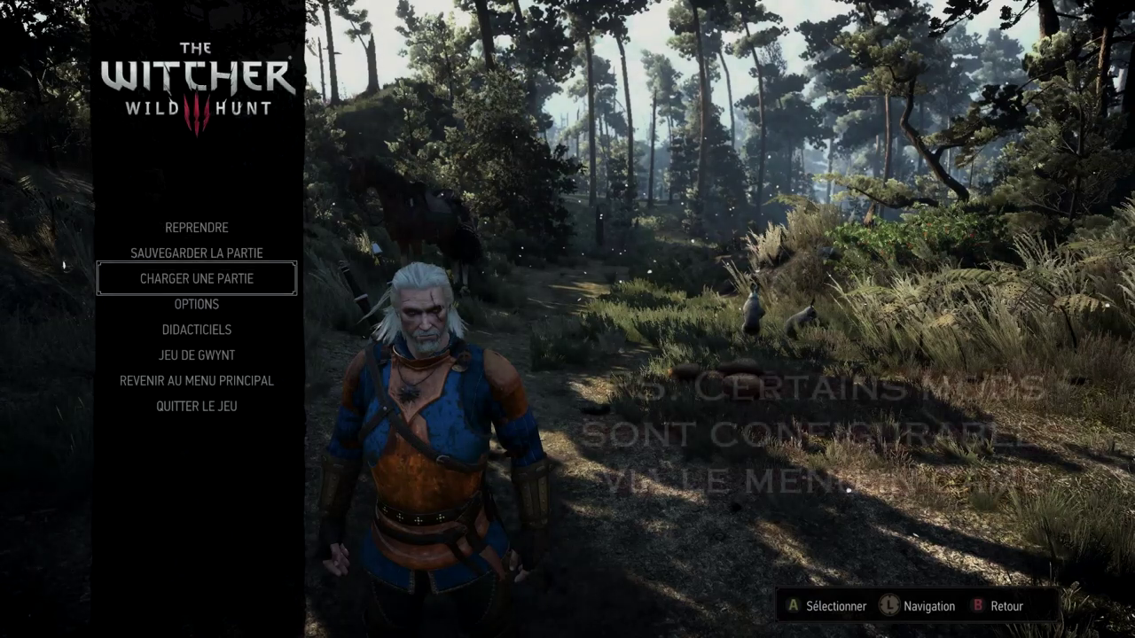
key("Down")
key("Return")
key("Up")
key("Up")
key("Up")
key("Return")
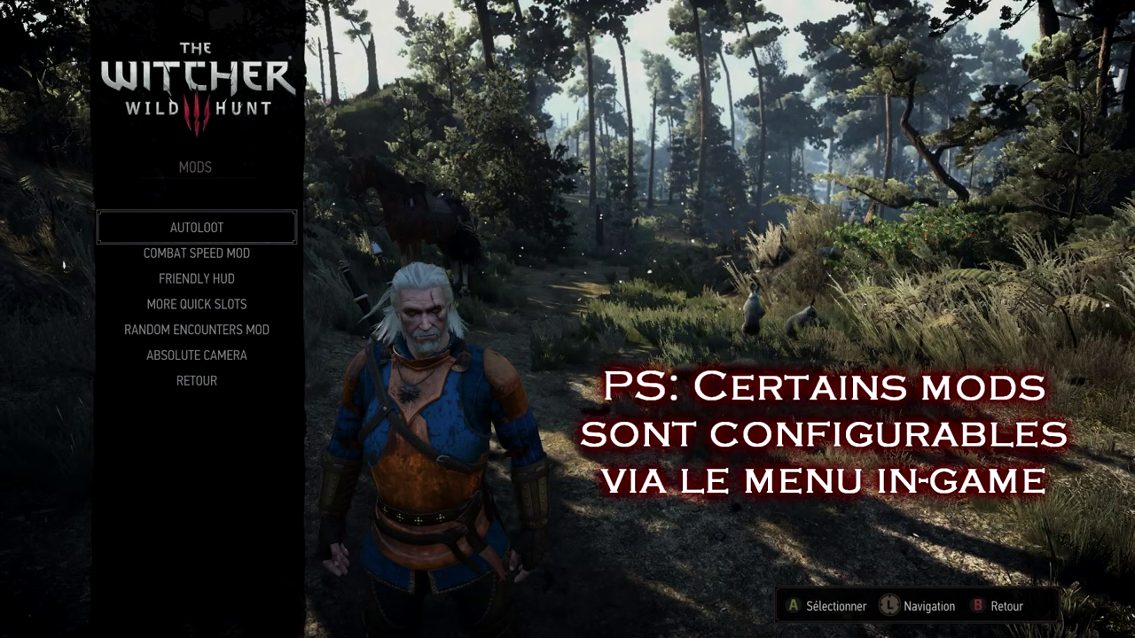
Look through the list of mods that can be configured in-game, ending on Autoloot.
key("Down")
key("Down")
key("Down")
key("Up")
key("Up")
key("Up")
key("Up")
key("Up")
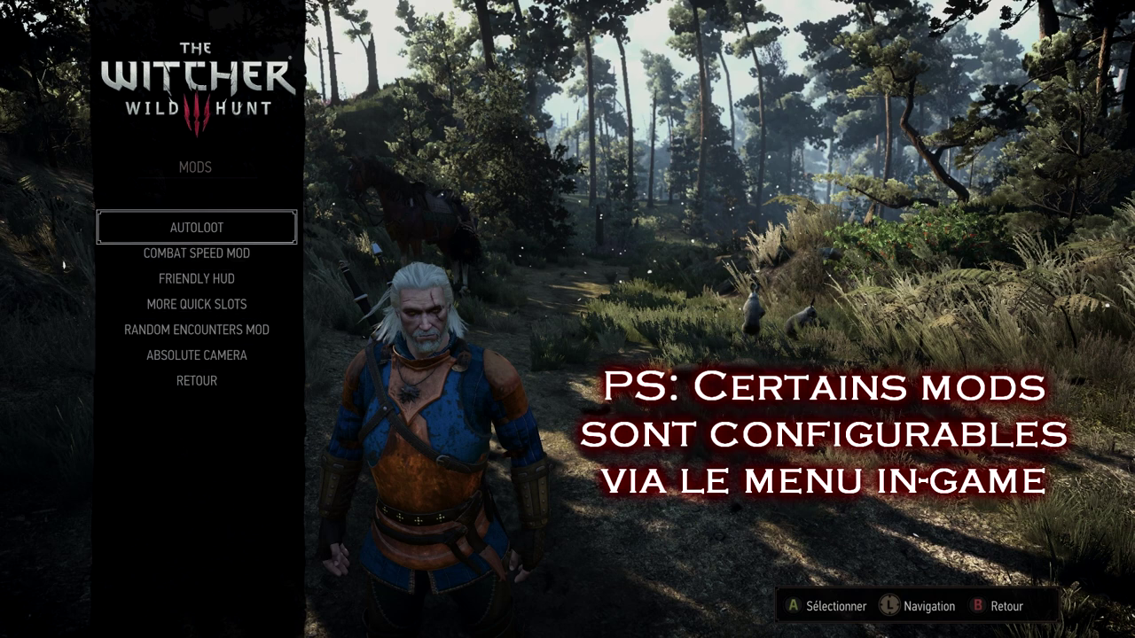
Examine the settings categories of the Autoloot mod and return to the mods list.
key("Return")
key("Down")
key("Down")
key("Down")
key("Down")
key("Down")
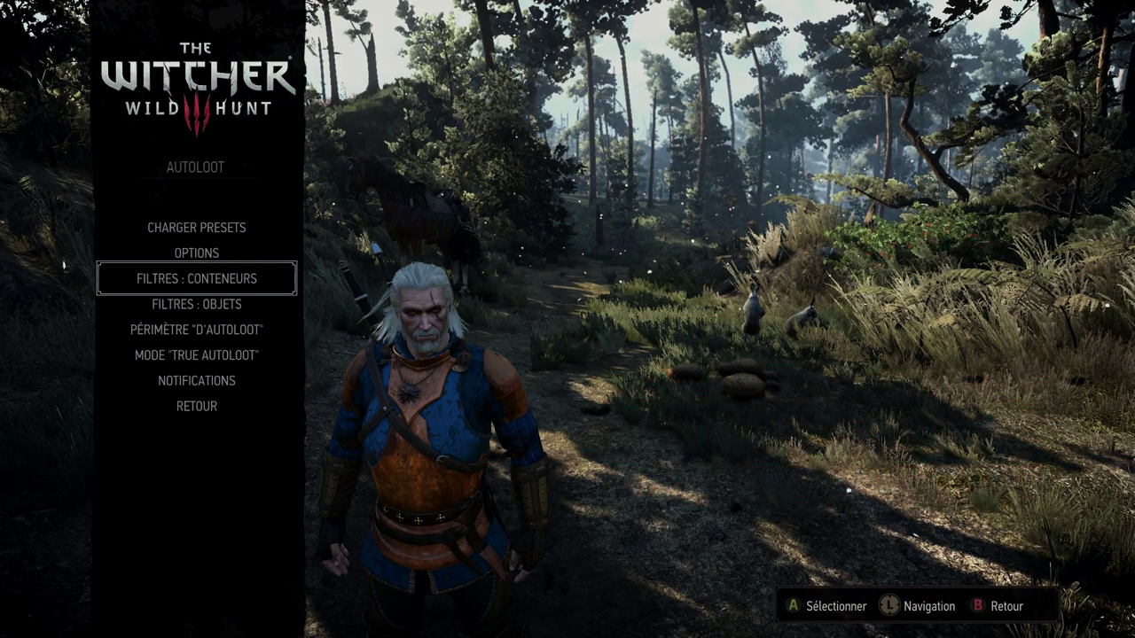
key("Up")
key("Up")
key("Up")
key("Escape")
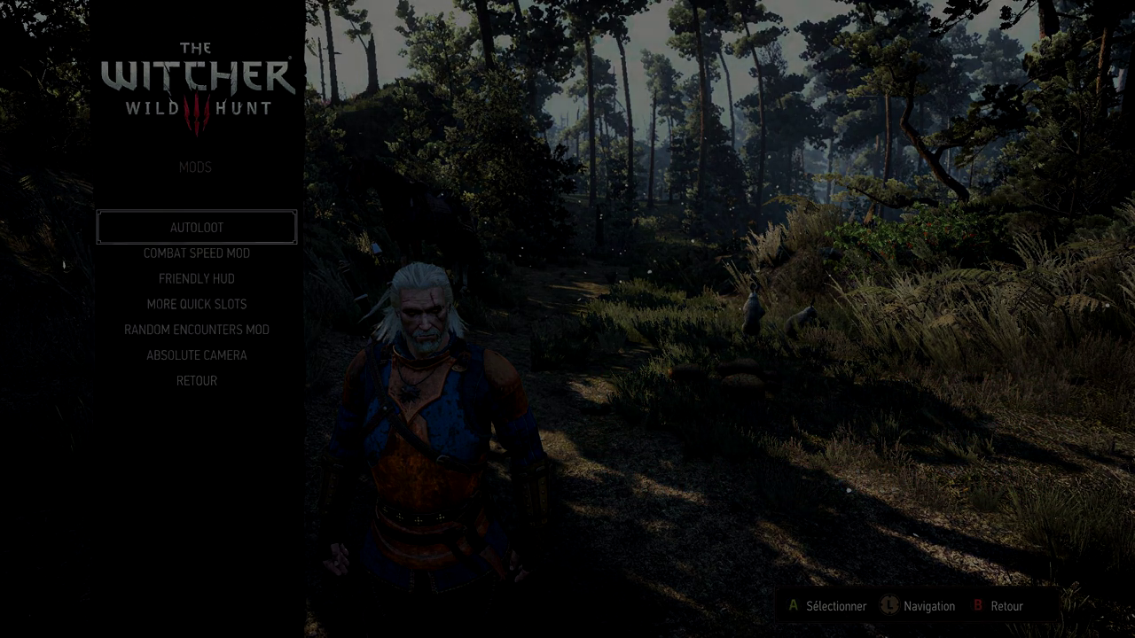
key("Down")
key("Return")
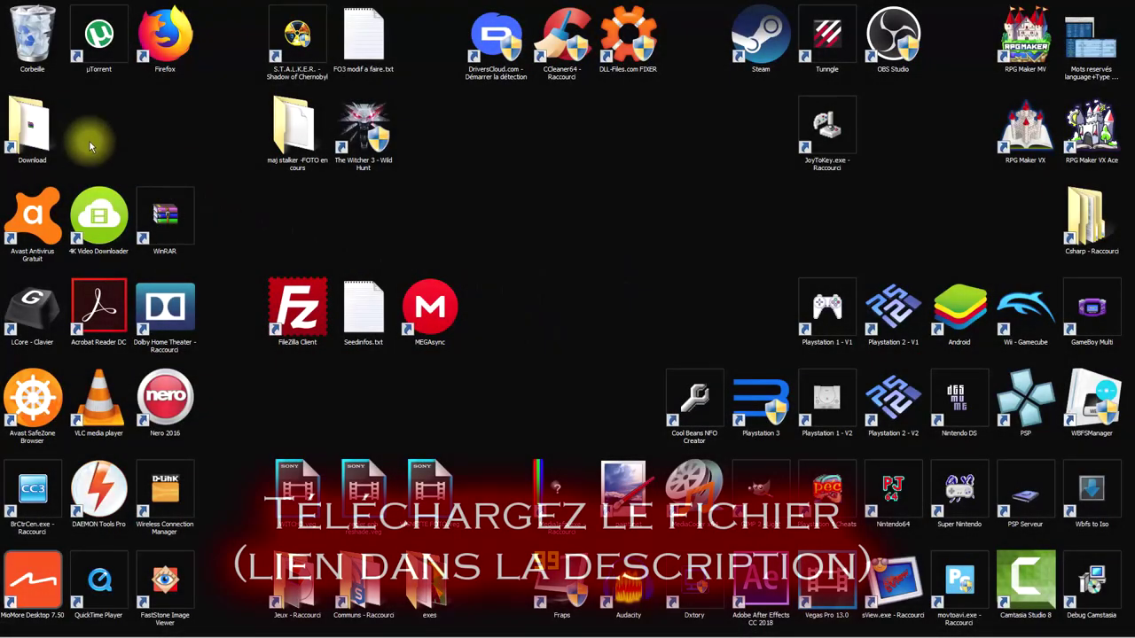
Extract TheWitcher3_ModCompil.rar from the Download folder into its own TheWitcher3_ModCompil folder and close the extracted folder's window.
double_click(36, 127)
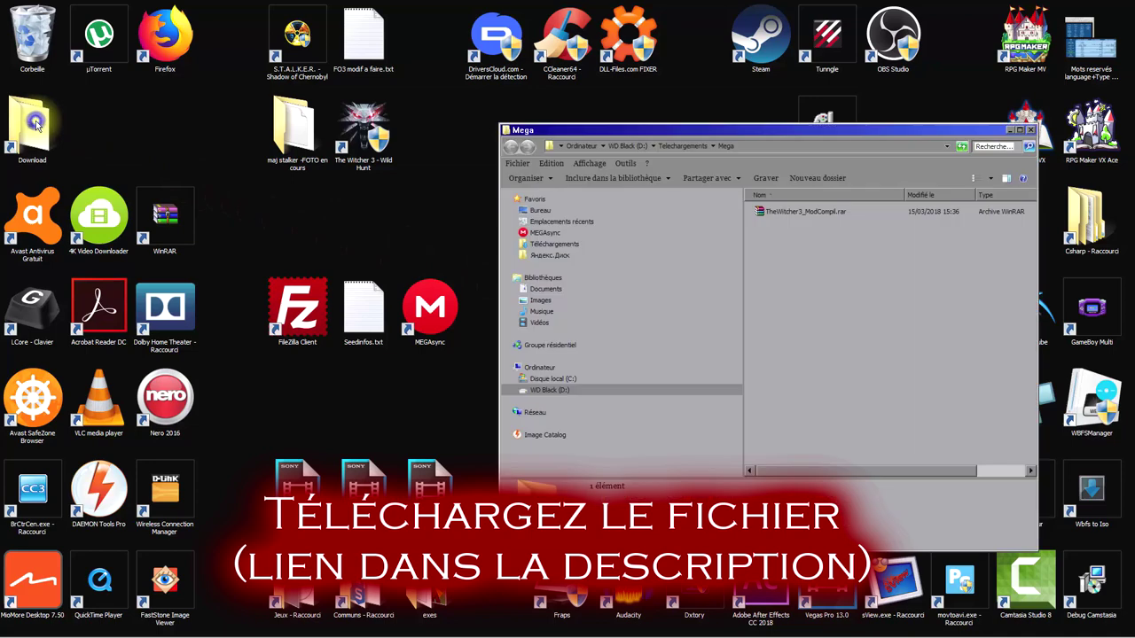
right_click(785, 215)
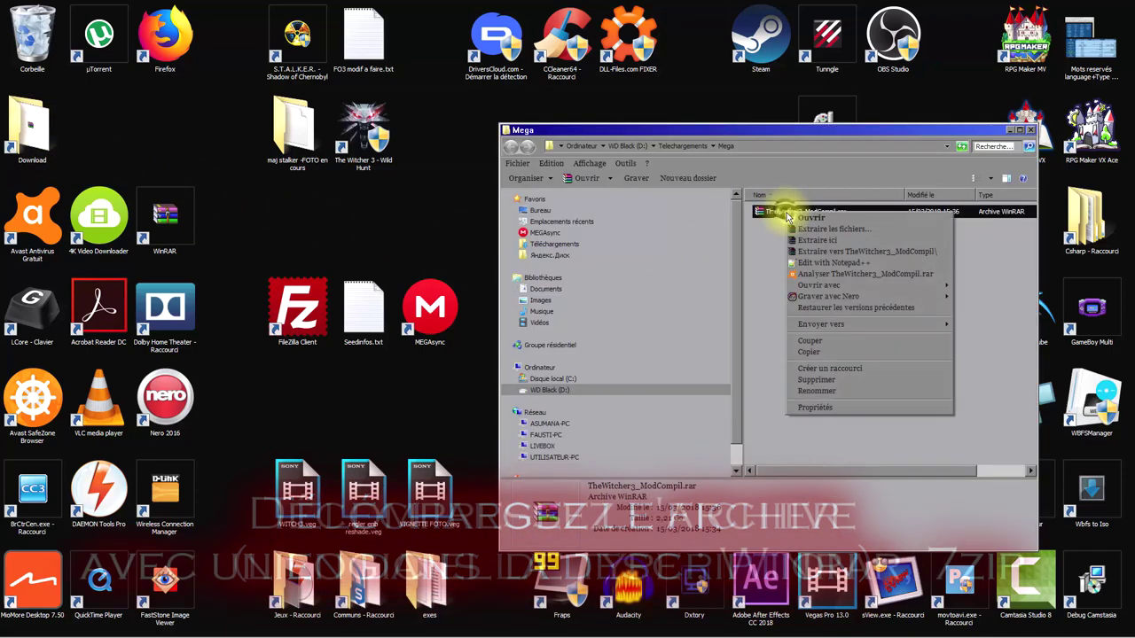
left_click(822, 252)
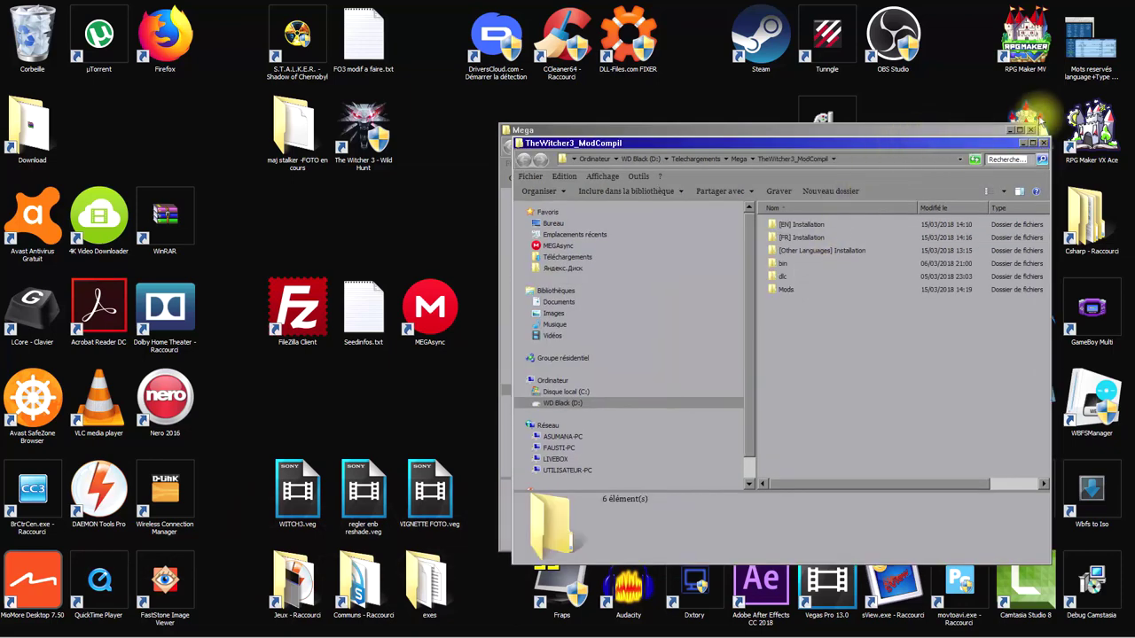
left_click(1043, 145)
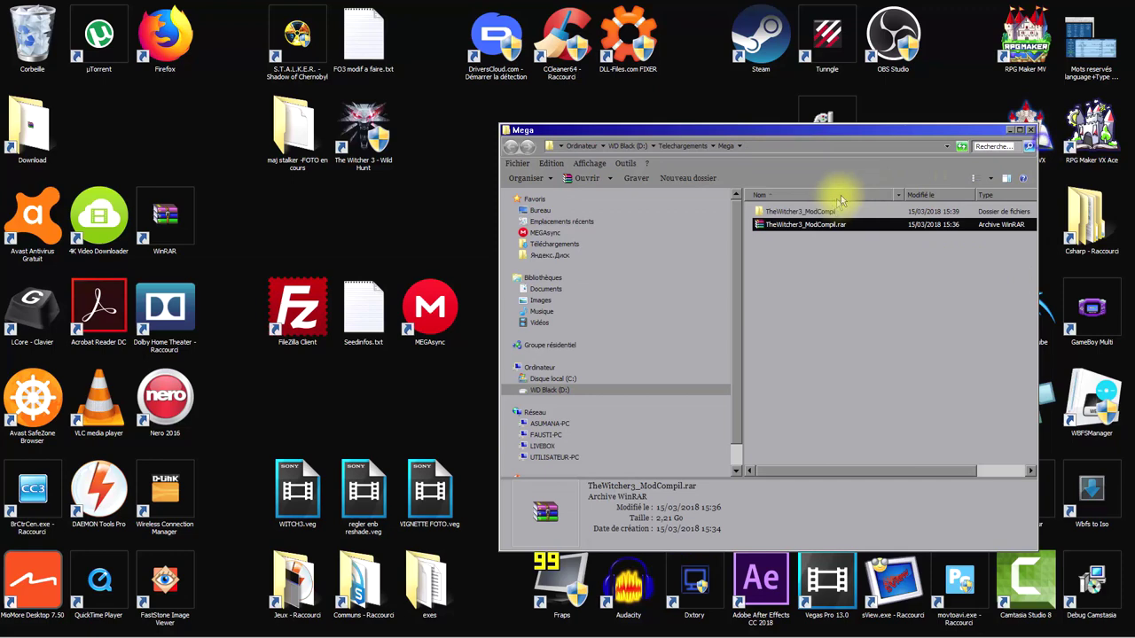
Open [FR] Installation.txt from the extracted mod folder's [FR] Installation subfolder and place its window below the file list.
double_click(788, 215)
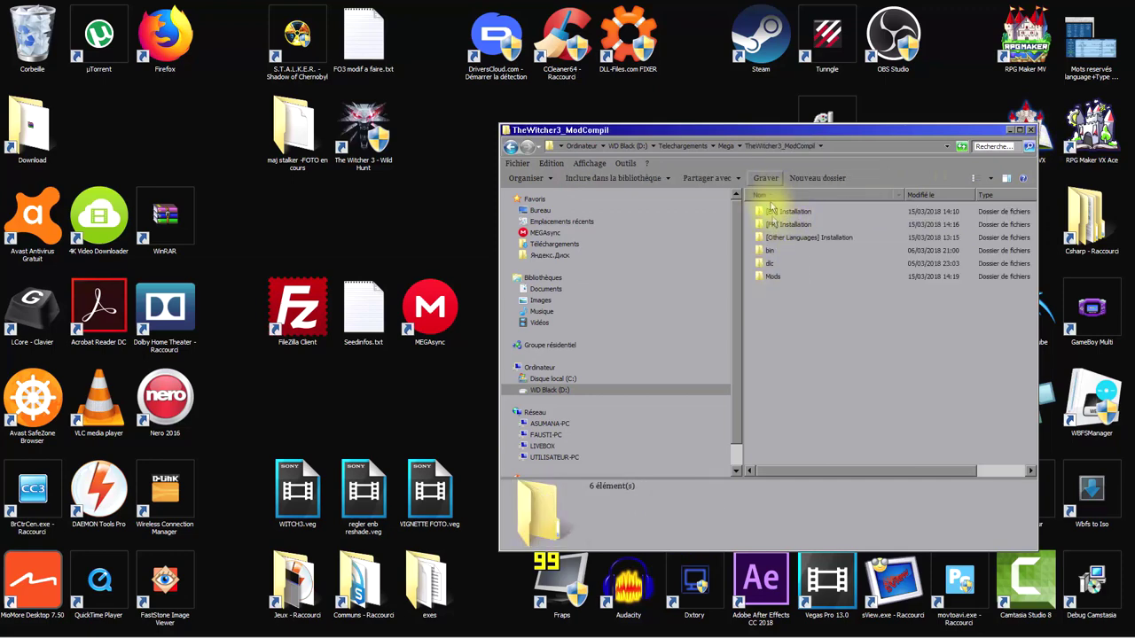
double_click(780, 225)
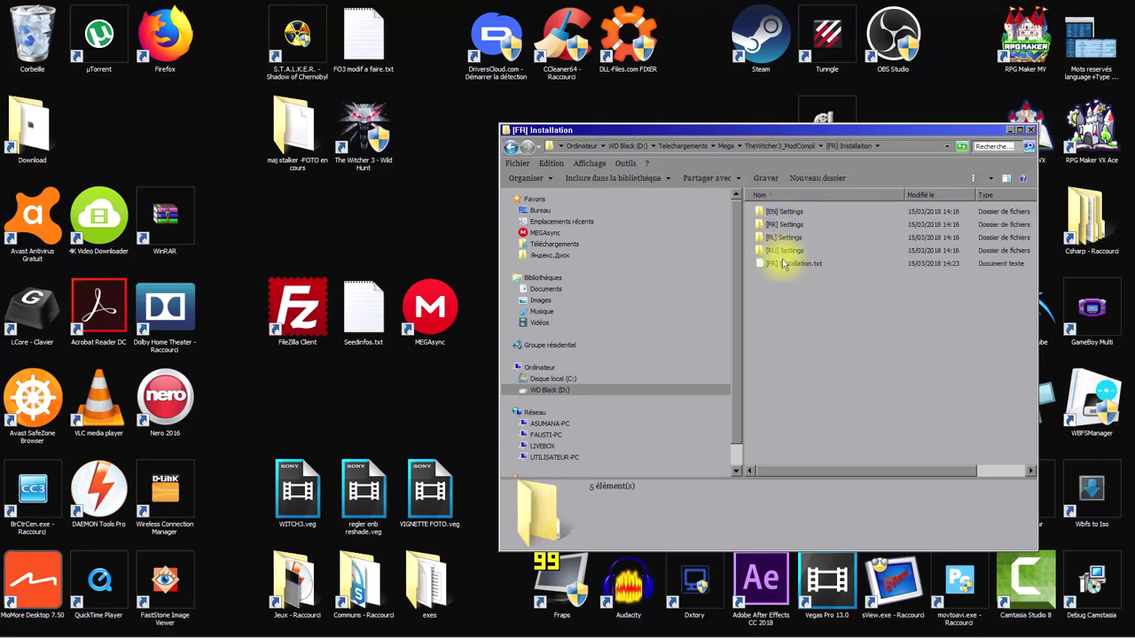
double_click(784, 263)
left_click_drag(674, 32, 712, 379)
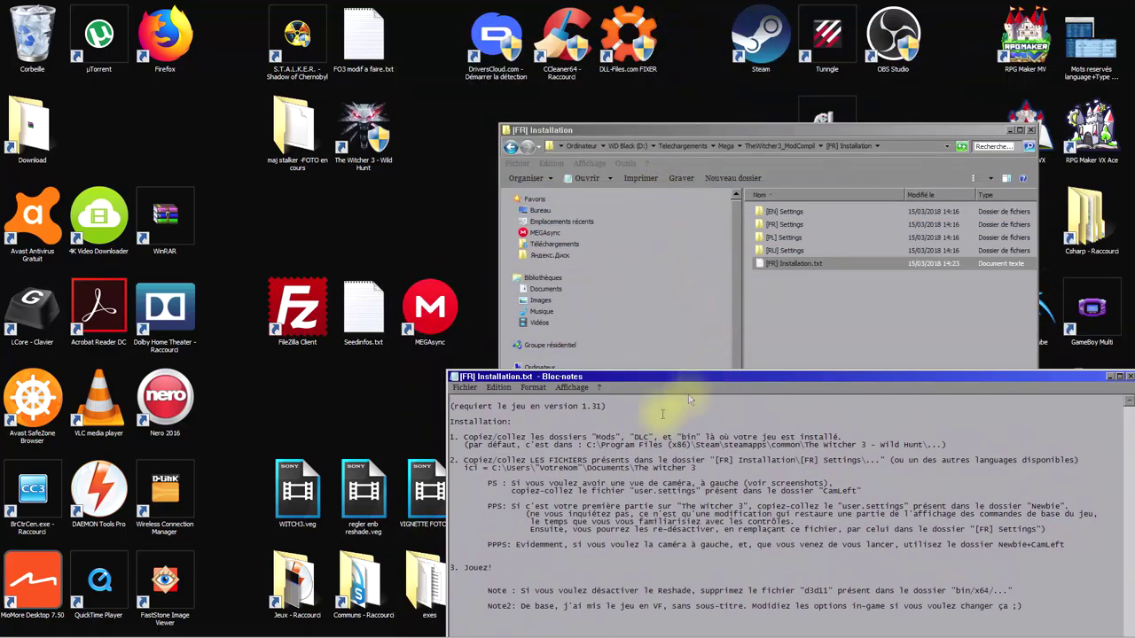
Read the first installation instruction and the default game path, highlighting these lines in the notes.
left_click_drag(451, 406, 490, 417)
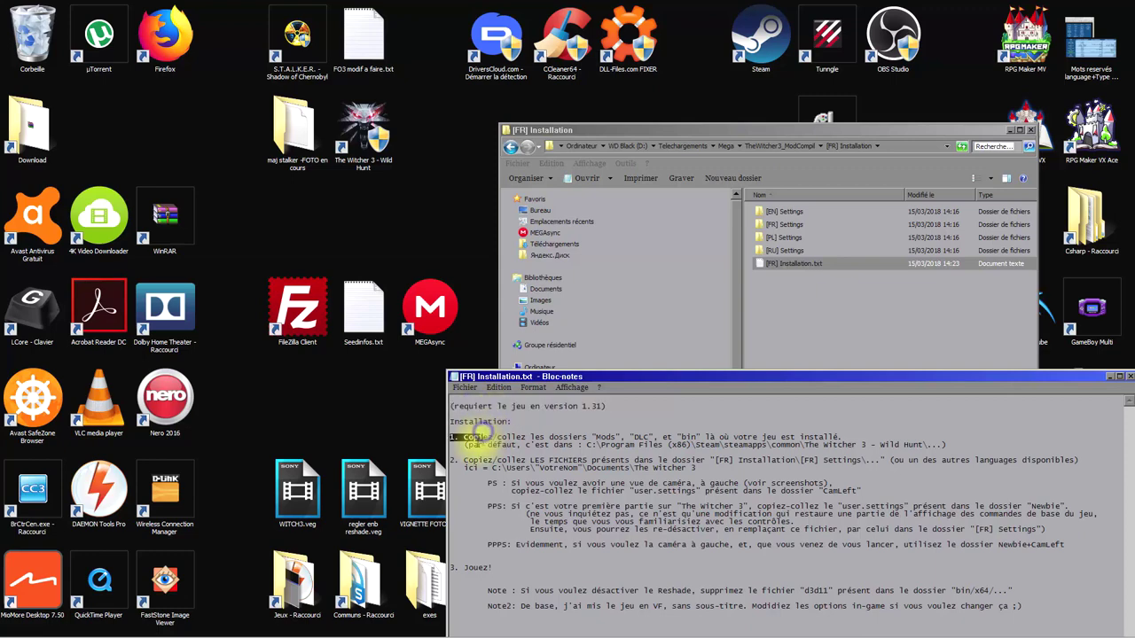
left_click_drag(479, 436, 465, 446)
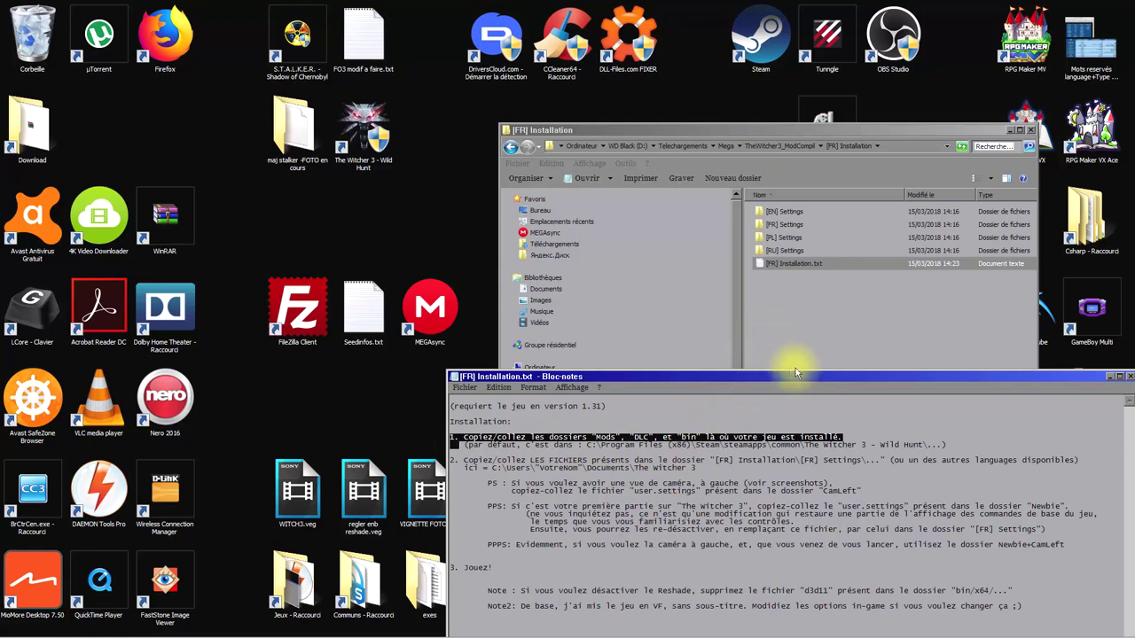
left_click(461, 461)
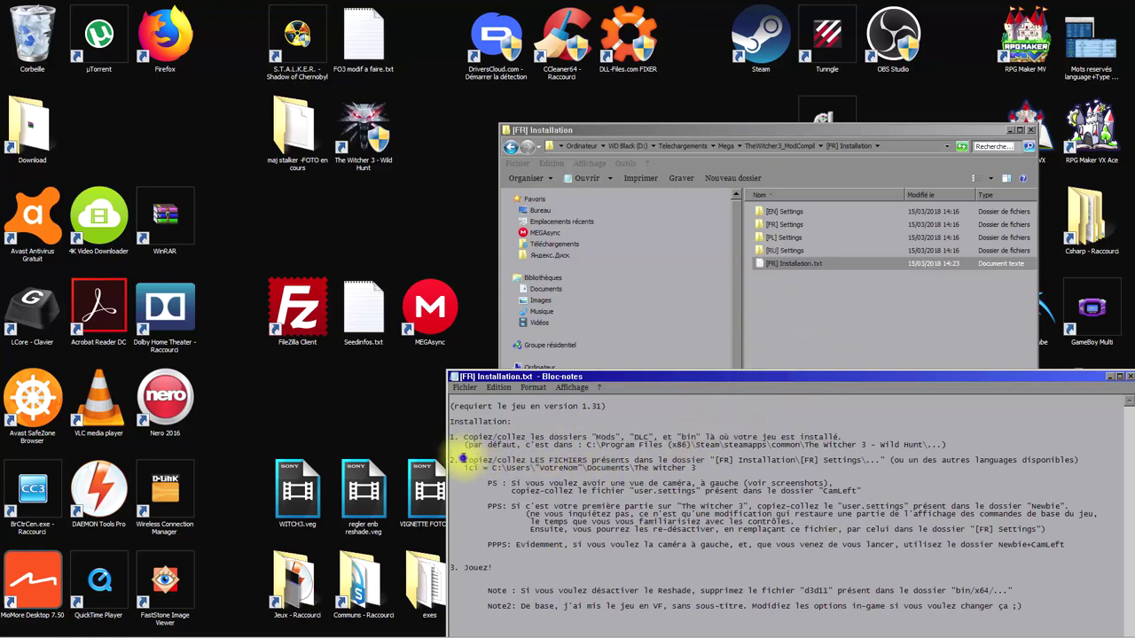
key("shift+End")
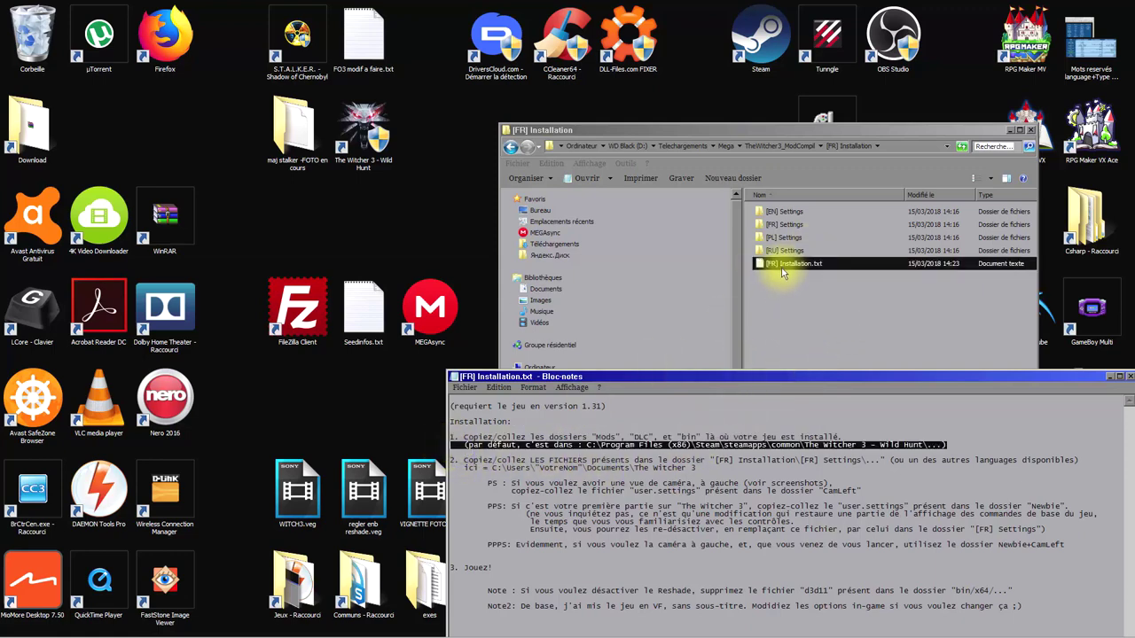
Copy the bin, dlc and Mods folders from the TheWitcher3_ModCompil folder.
left_click(797, 246)
key("BackSpace")
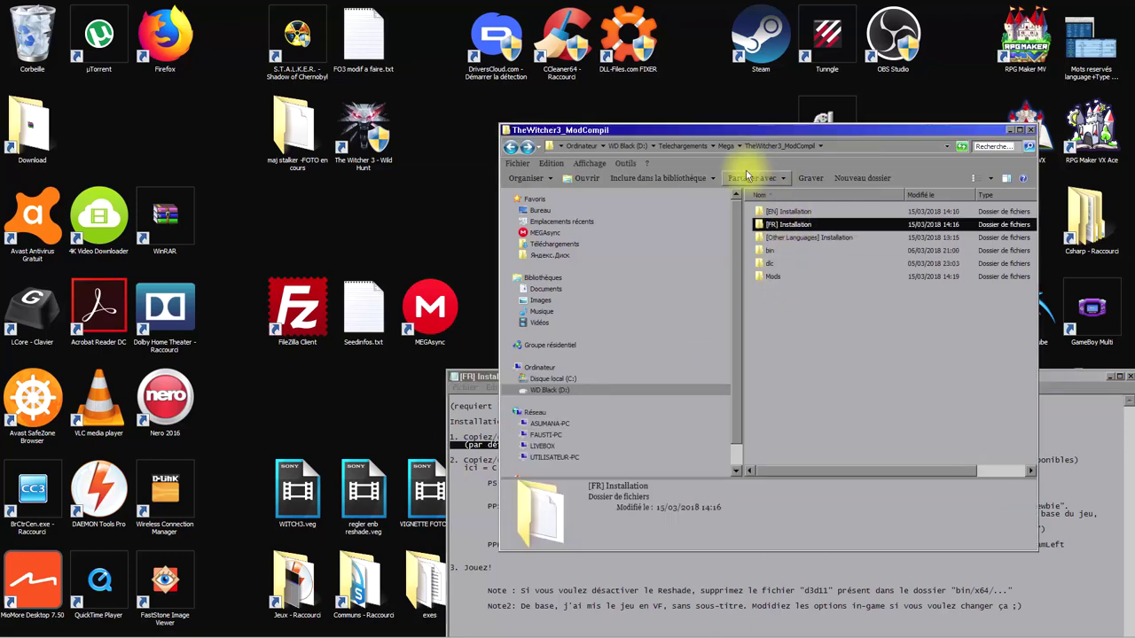
left_click_drag(792, 301, 768, 258)
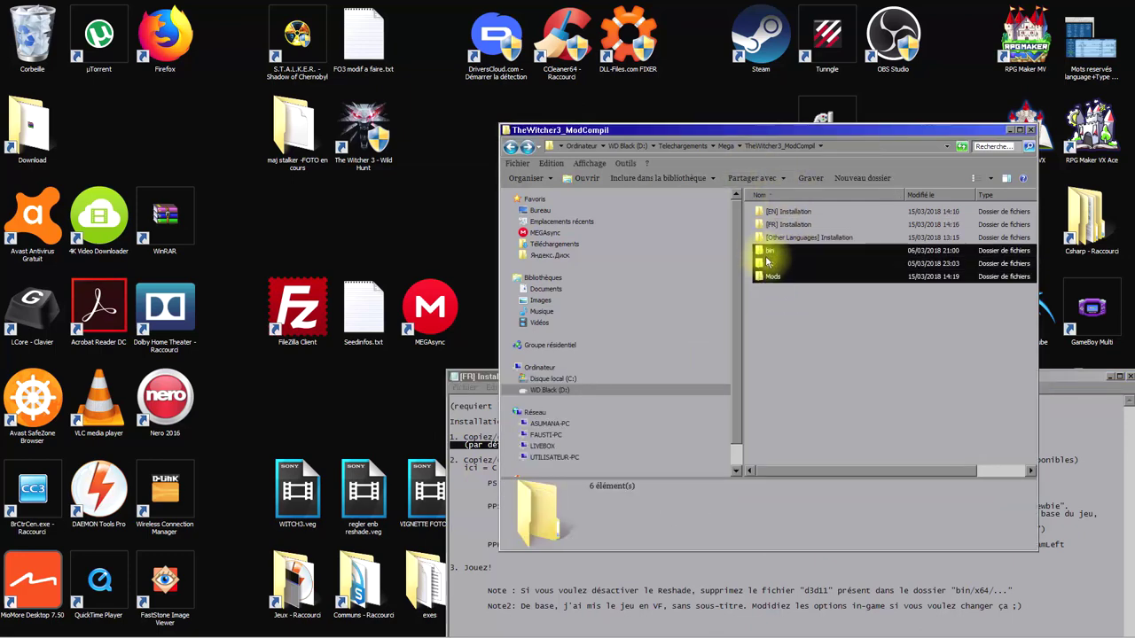
right_click(768, 254)
left_click(810, 455)
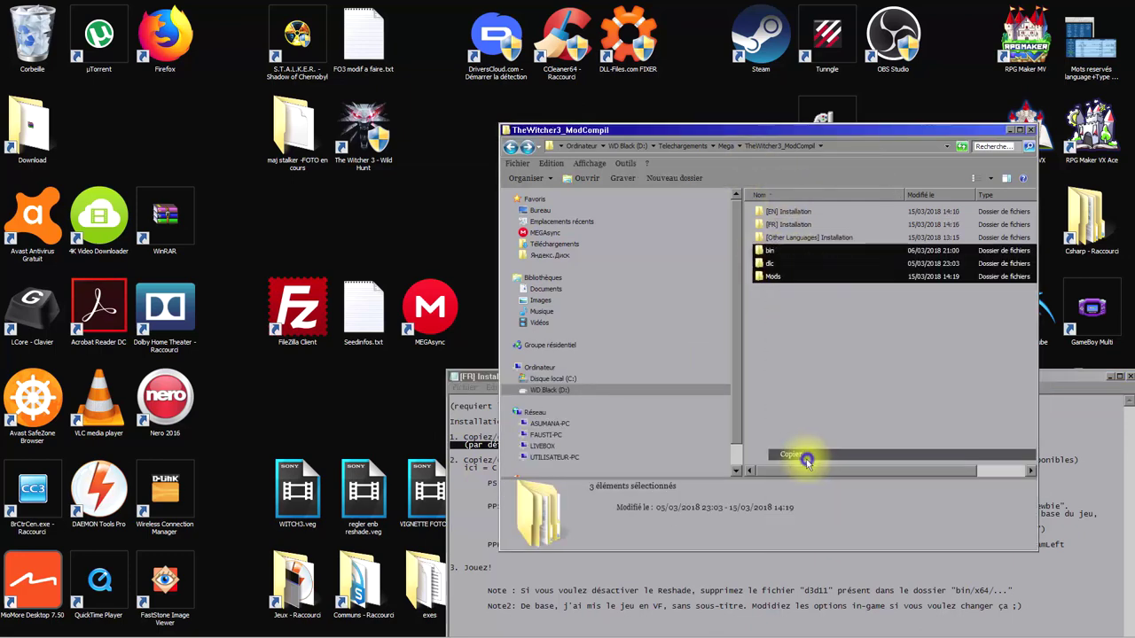
Paste the copied folders into The Witcher 3 - Wild Hunt installation folder, merging existing folders and replacing all conflicting files.
right_click(375, 139)
left_click(423, 164)
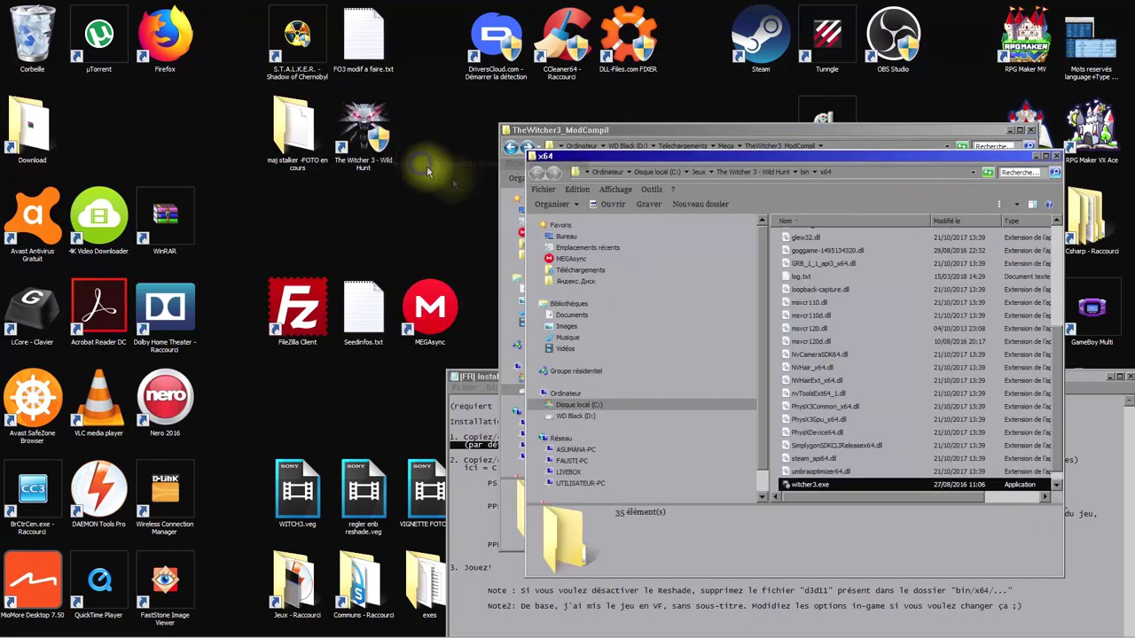
left_click(770, 173)
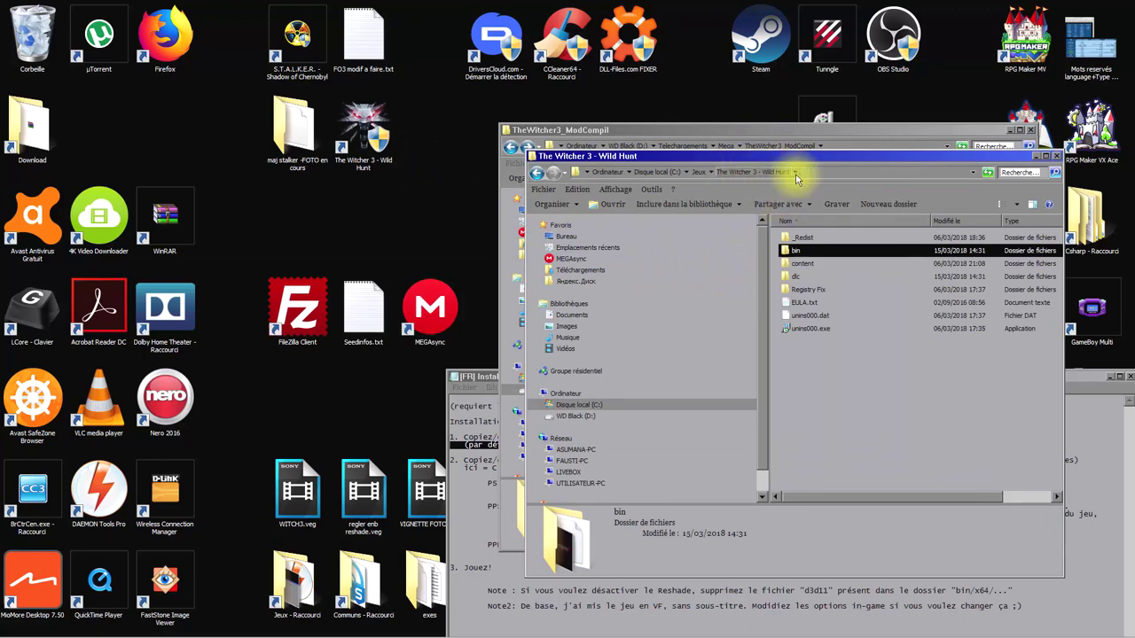
right_click(794, 358)
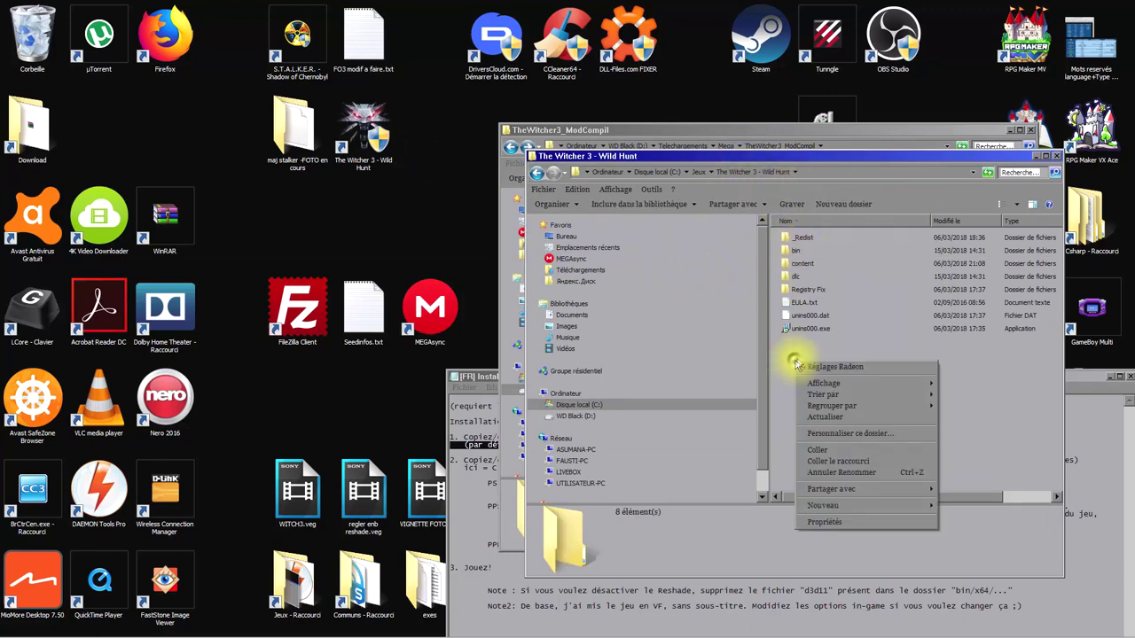
left_click(831, 448)
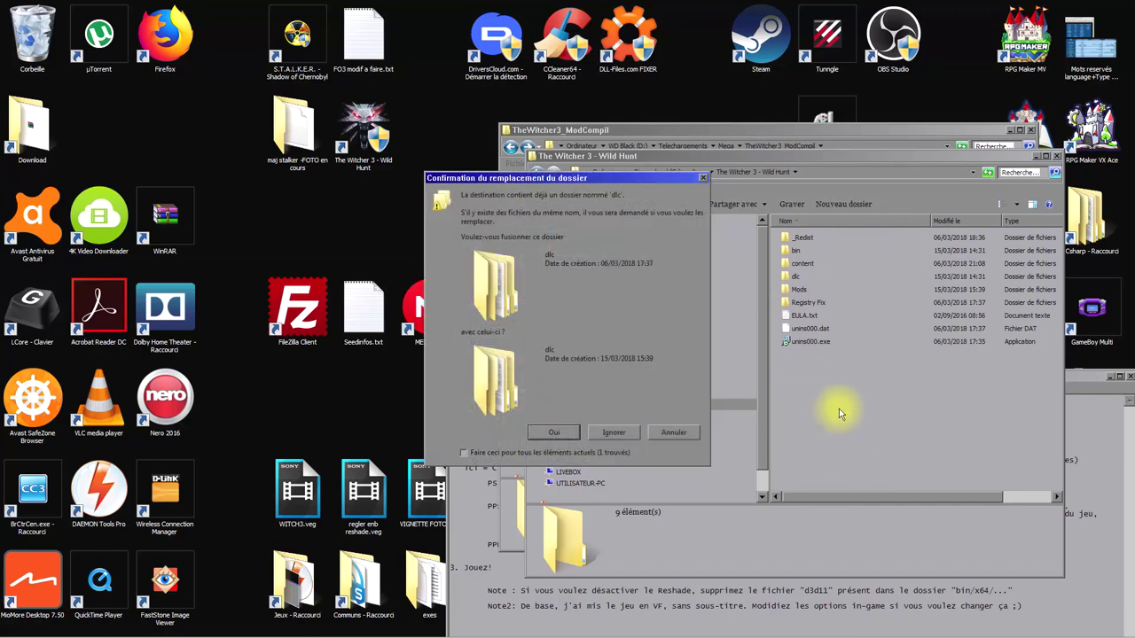
left_click(555, 433)
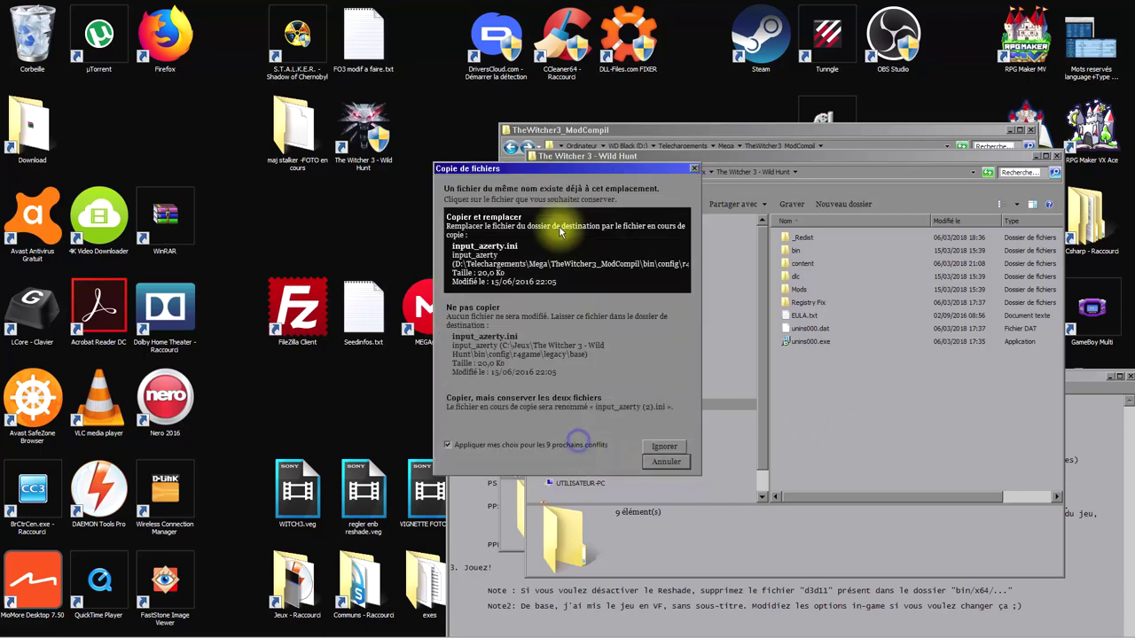
left_click(585, 232)
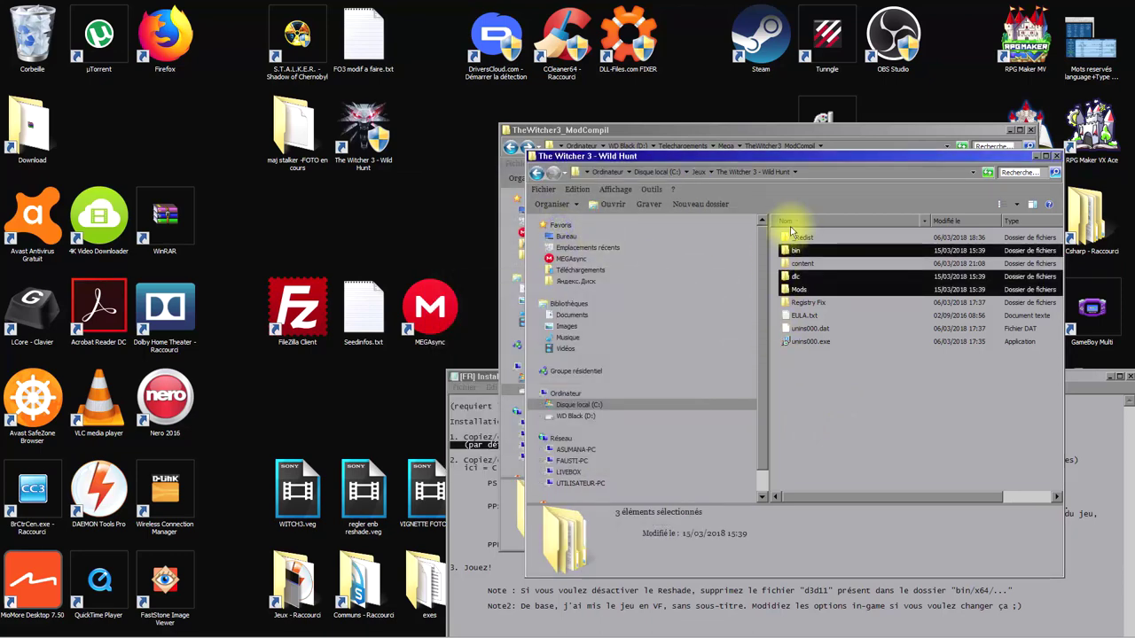
Move the game folder window aside and read the second installation instruction with its destination path, highlighting both lines.
left_click_drag(948, 162, 469, 148)
left_click(1086, 455)
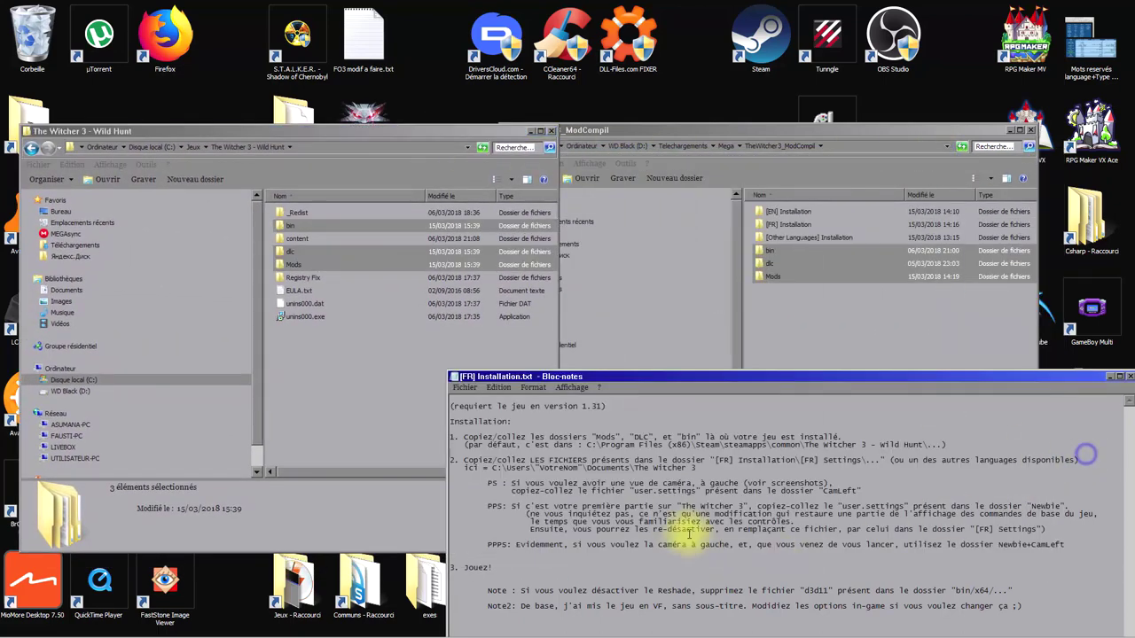
triple_click(450, 459)
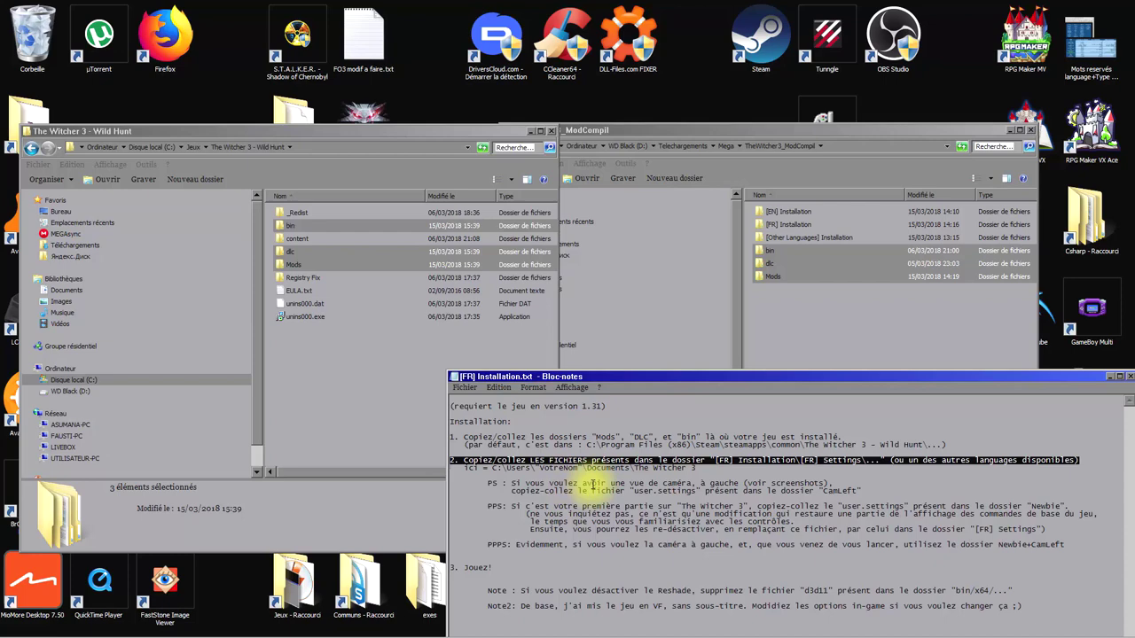
triple_click(452, 468)
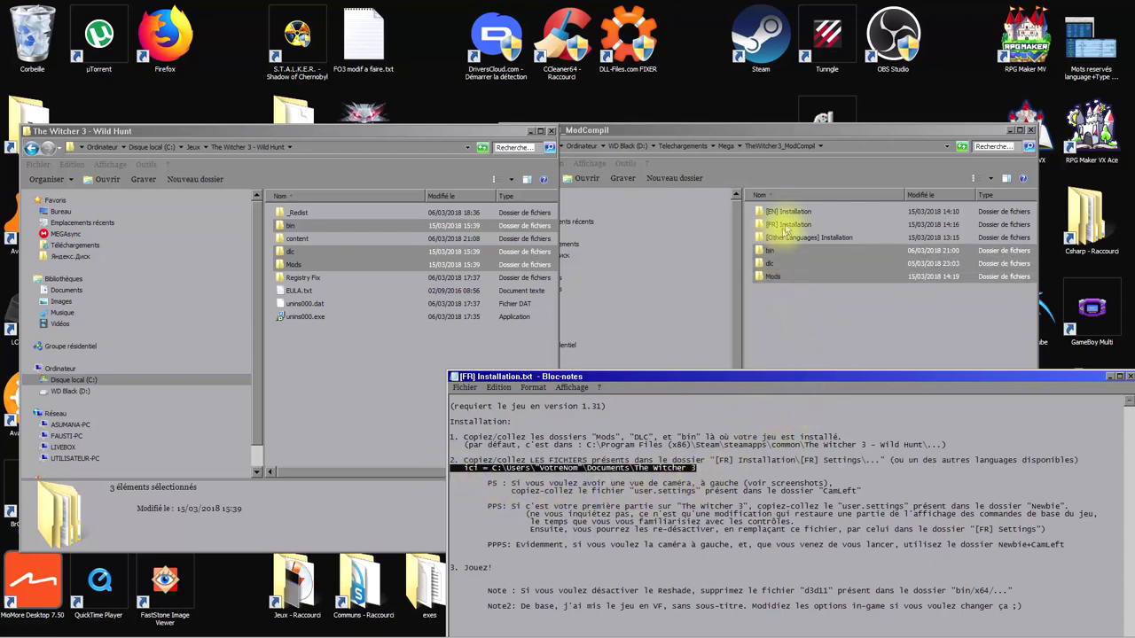
Go to [FR] Installation\[FR] Settings in the mod folder and select input.settings, mods.settings and user.settings.
left_click_drag(792, 134, 865, 36)
double_click(853, 122)
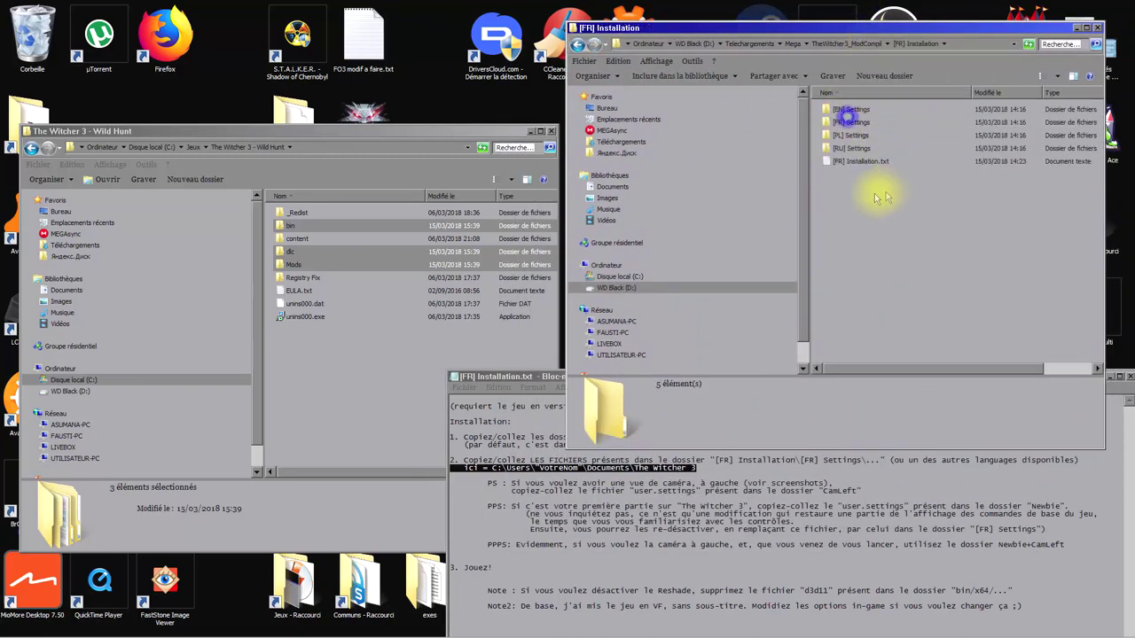
double_click(842, 122)
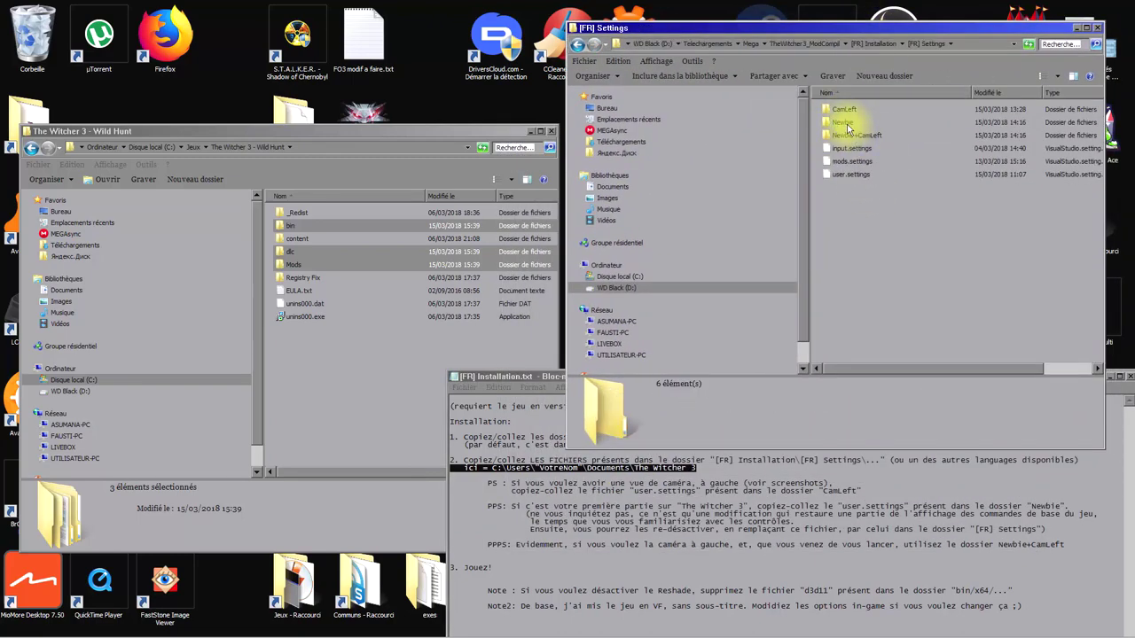
left_click_drag(859, 217, 830, 146)
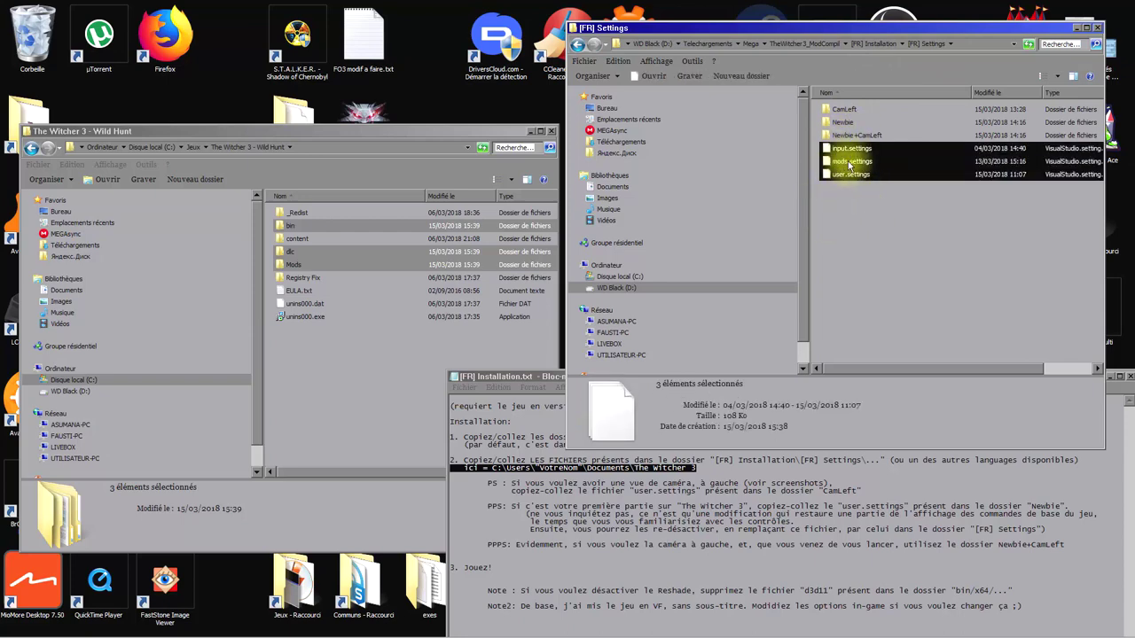
Open The Witcher 3 folder in the Documents library, with its window placed beside the [FR] Settings folder.
left_click(31, 626)
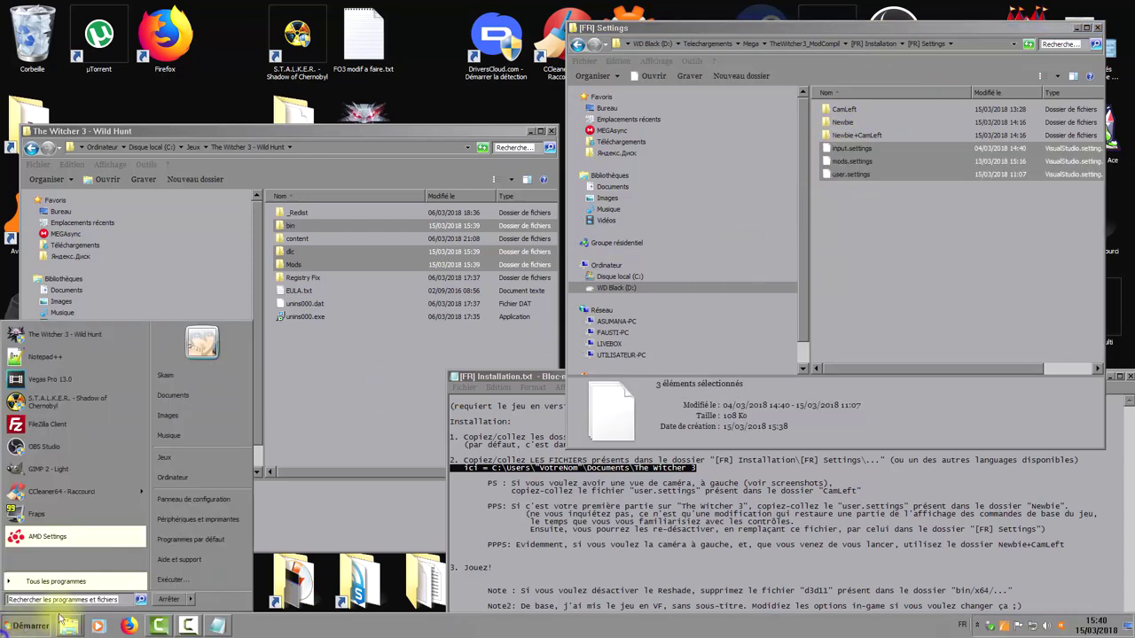
left_click(201, 395)
left_click_drag(818, 46, 276, 31)
scroll(326, 243, "down", 6)
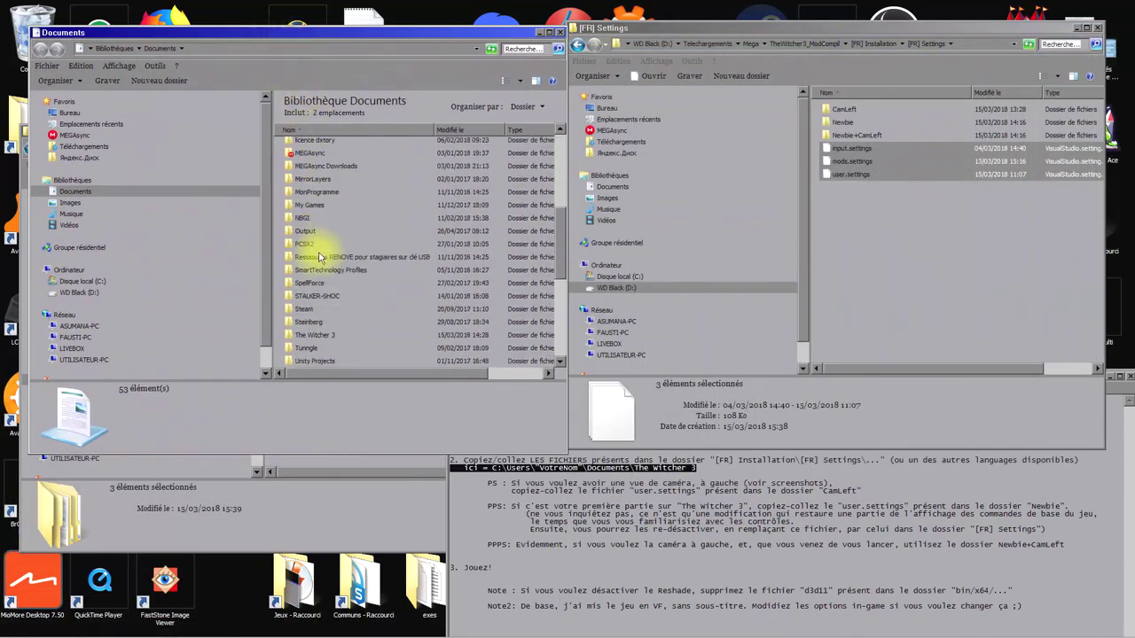
double_click(318, 334)
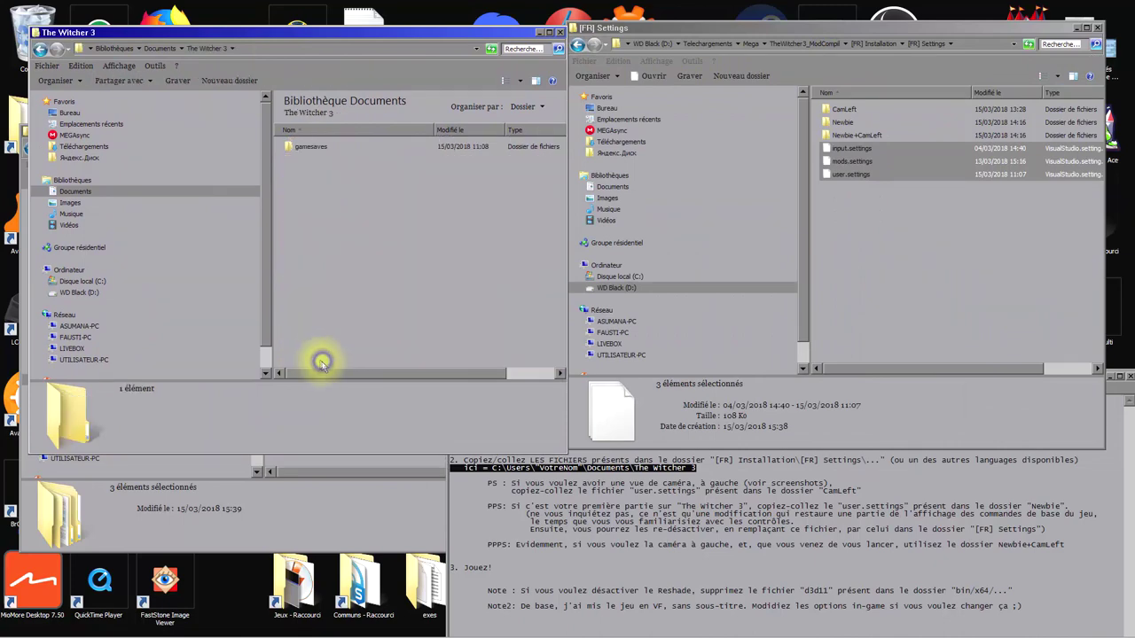
Copy input.settings, mods.settings and user.settings from the [FR] Settings folder into Documents\The Witcher 3.
left_click_drag(824, 173, 404, 205)
left_click(415, 210)
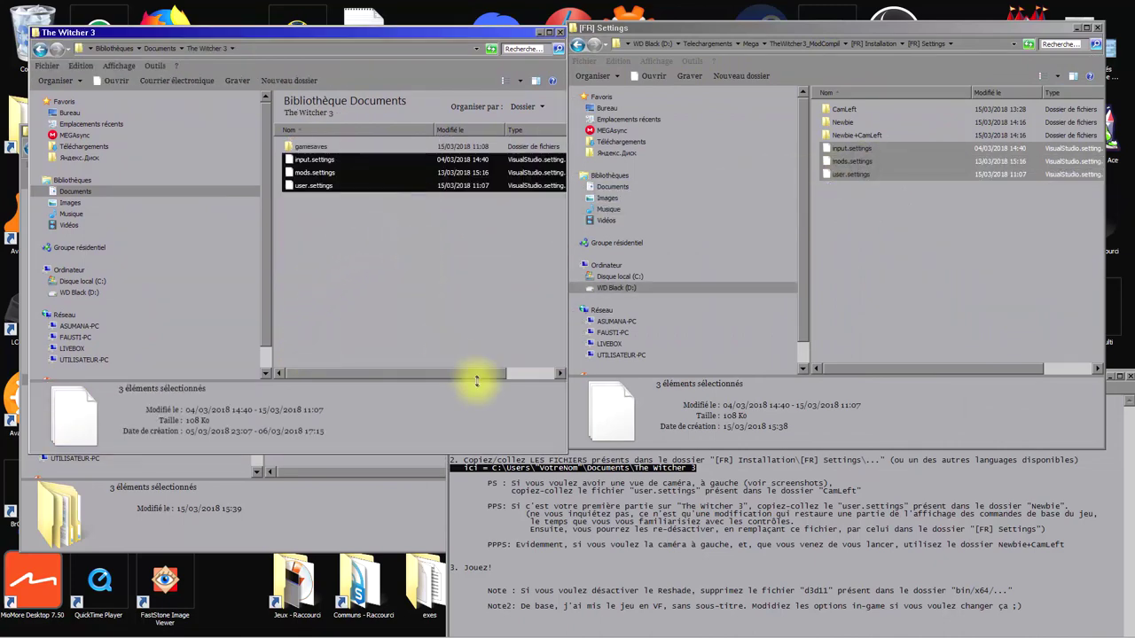
Highlight the left-camera note in the instructions and copy user.settings from the CamLeft folder into Documents\The Witcher 3, replacing the existing file.
left_click(528, 484)
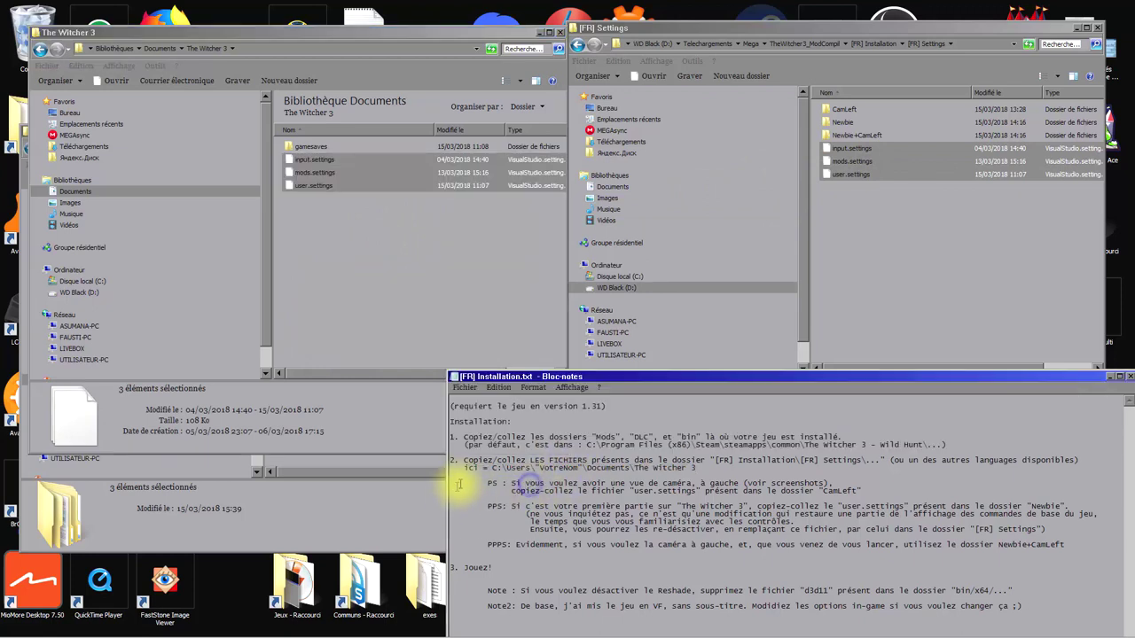
left_click_drag(486, 484, 456, 504)
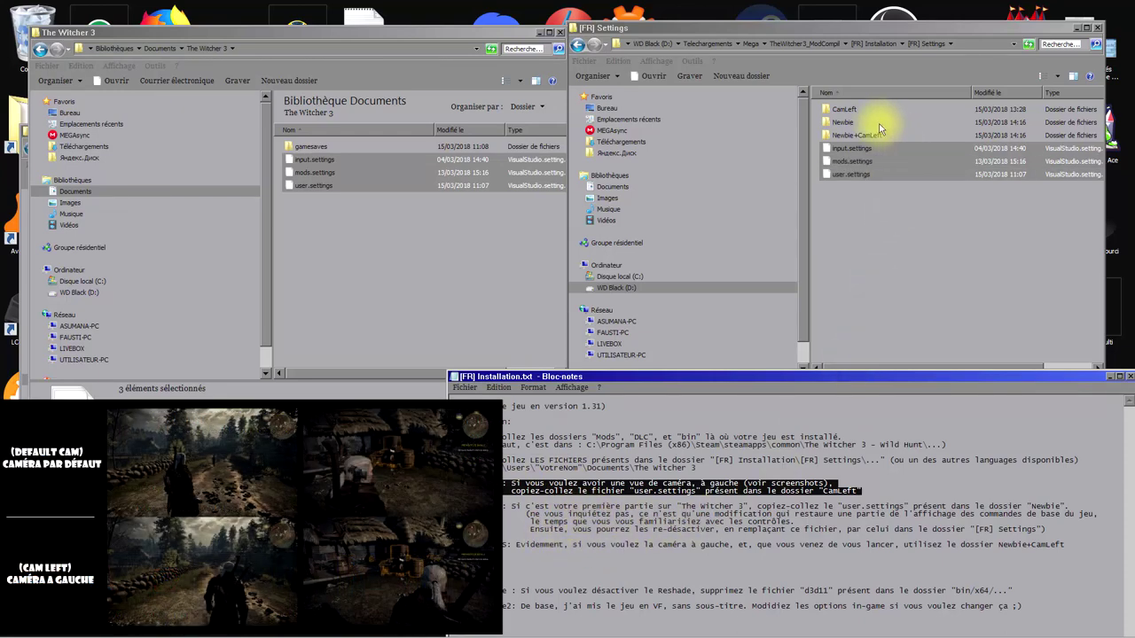
left_click(844, 113)
double_click(826, 110)
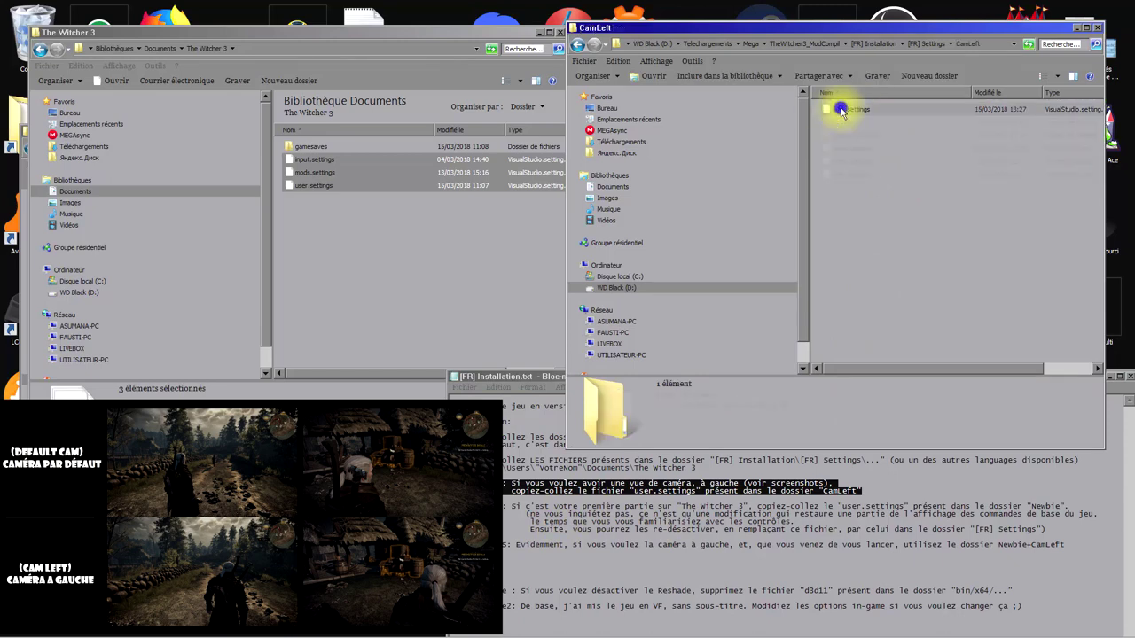
left_click_drag(847, 110, 425, 225)
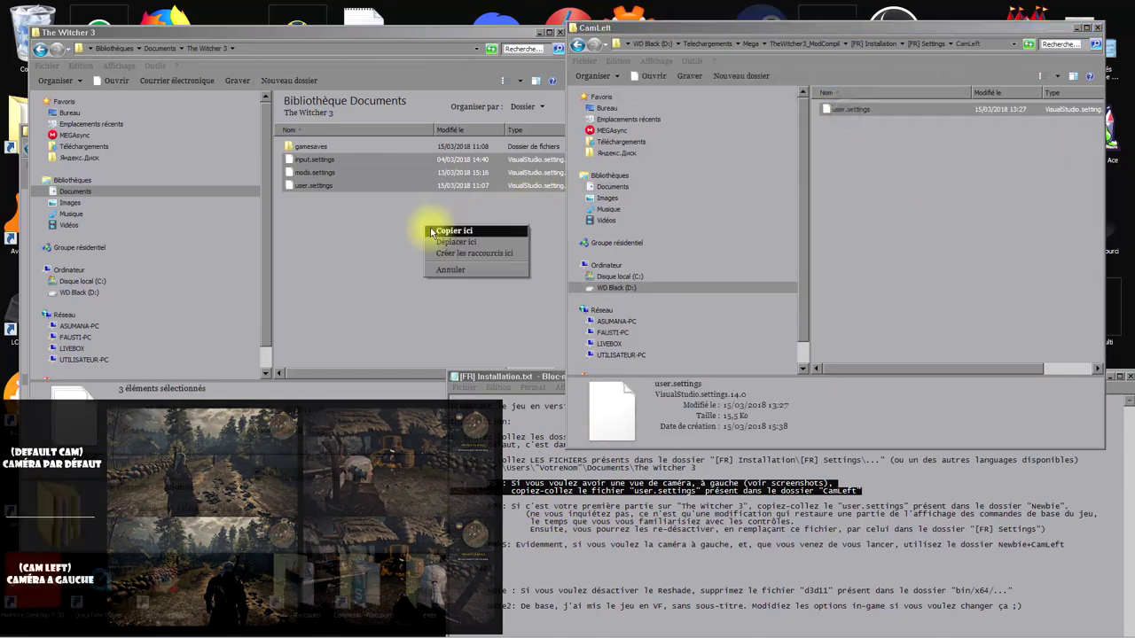
left_click(436, 232)
left_click(535, 245)
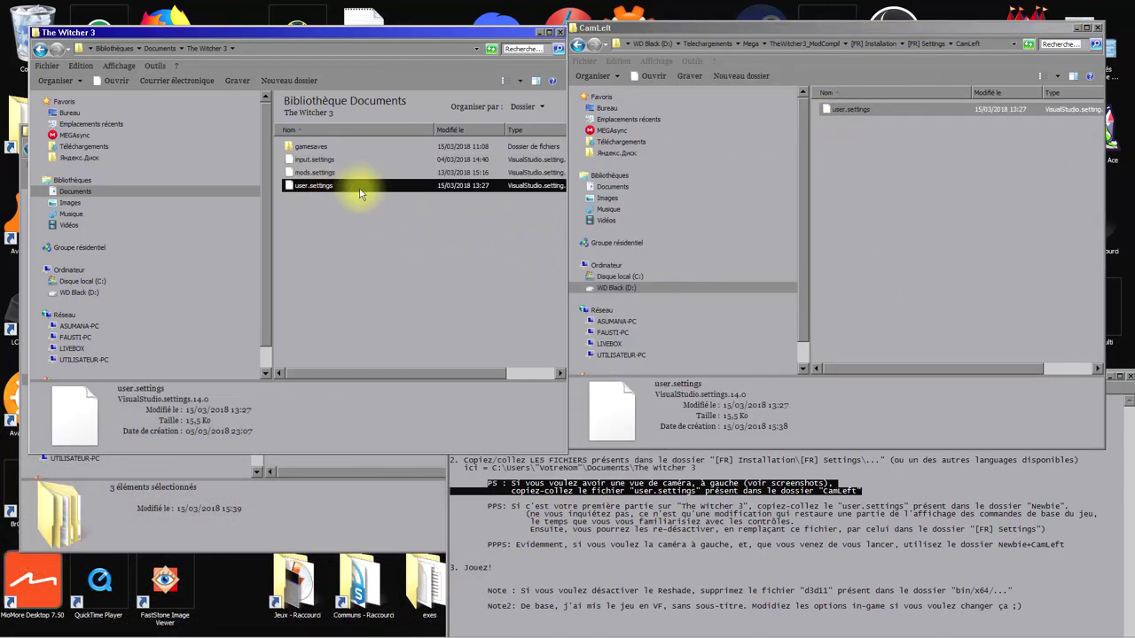
Read the PPS note on using the Newbie folder's user.settings for a first playthrough, highlighting all four of its lines.
left_click(452, 502)
key("shift+End")
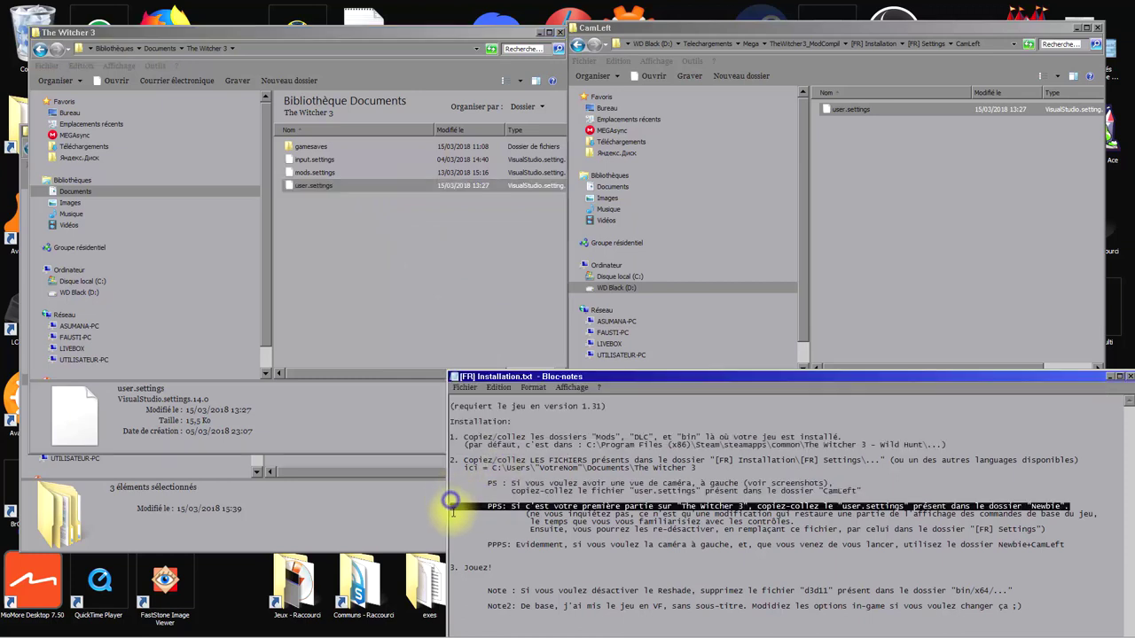
key("shift+Down")
key("shift+Down")
key("shift+Down")
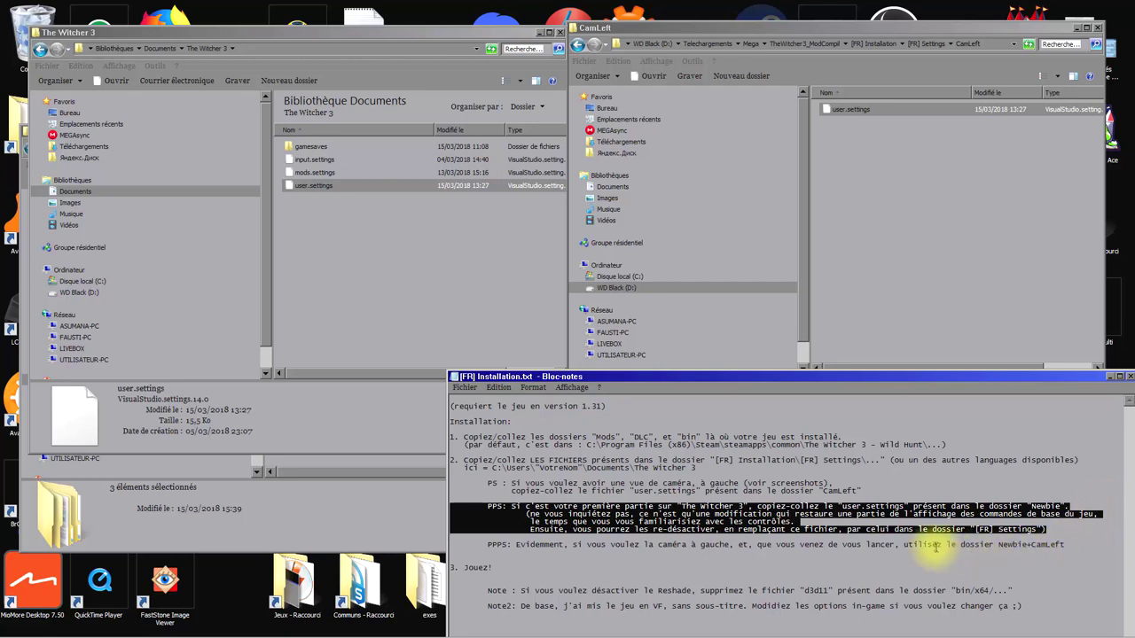
Copy user.settings from the Newbie folder of [FR] Settings into Documents\The Witcher 3, replacing the existing file.
left_click(884, 210)
key("BackSpace")
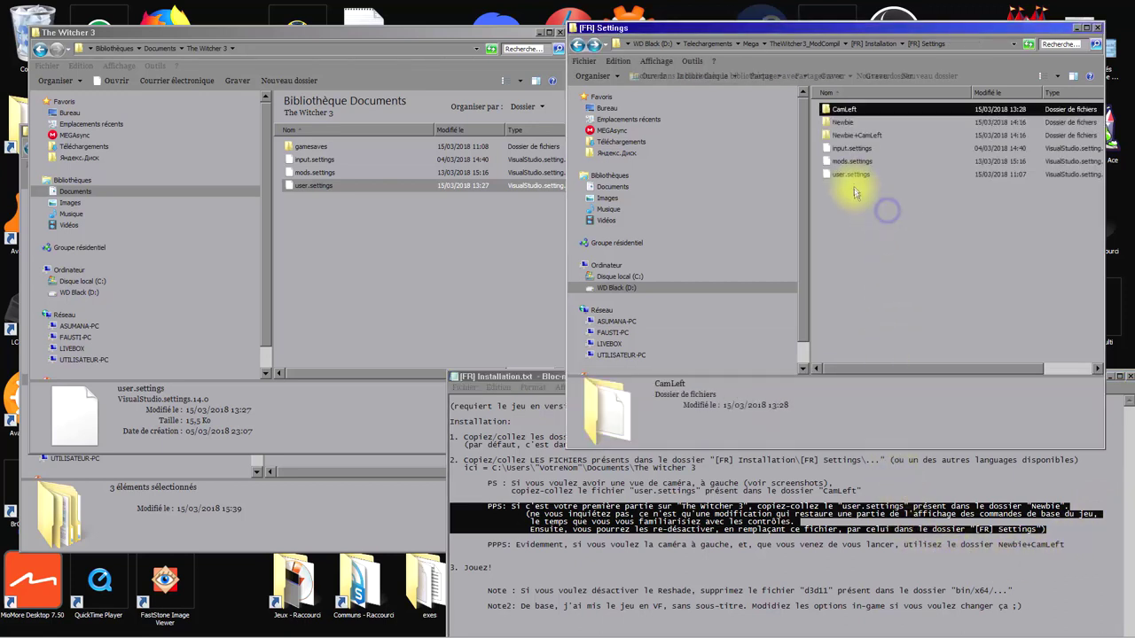
double_click(838, 122)
left_click_drag(838, 110, 393, 253)
left_click(408, 253)
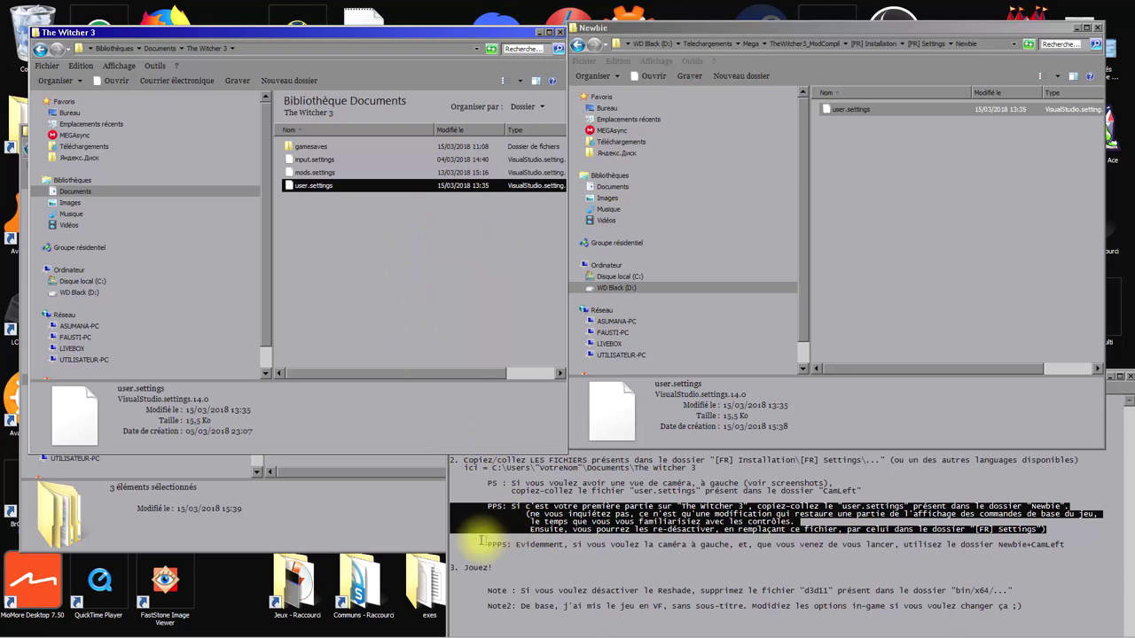
Highlight the PPPS note and copy user.settings from the Newbie+CamLeft folder into Documents\The Witcher 3, replacing the existing file.
left_click(453, 537)
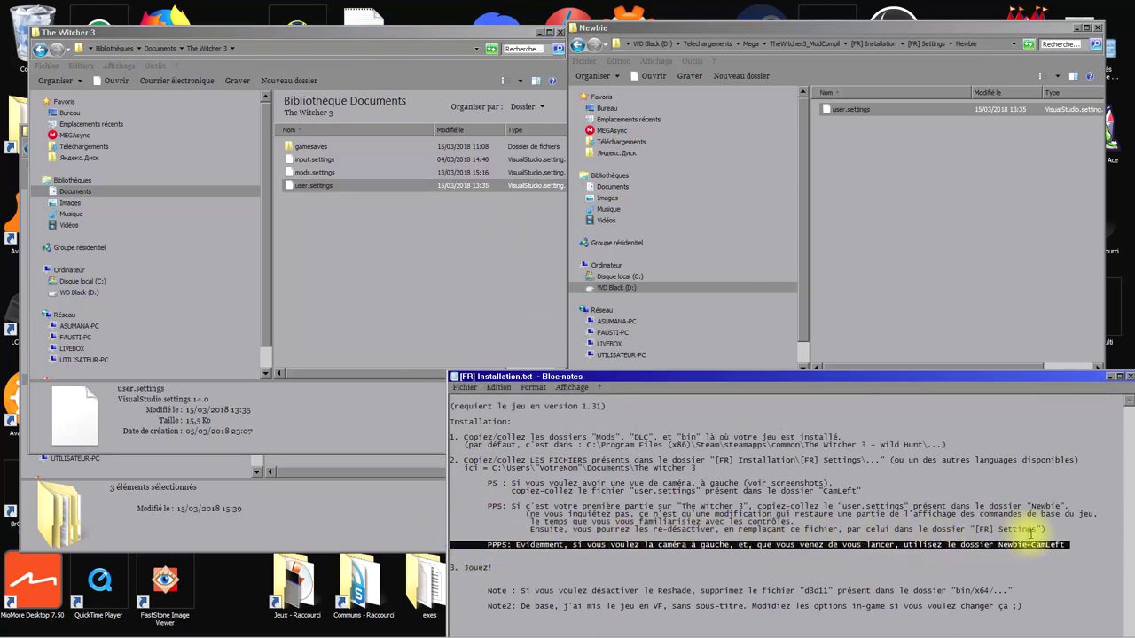
left_click(899, 172)
key("BackSpace")
double_click(849, 135)
left_click_drag(838, 110, 459, 241)
left_click(463, 242)
left_click(516, 238)
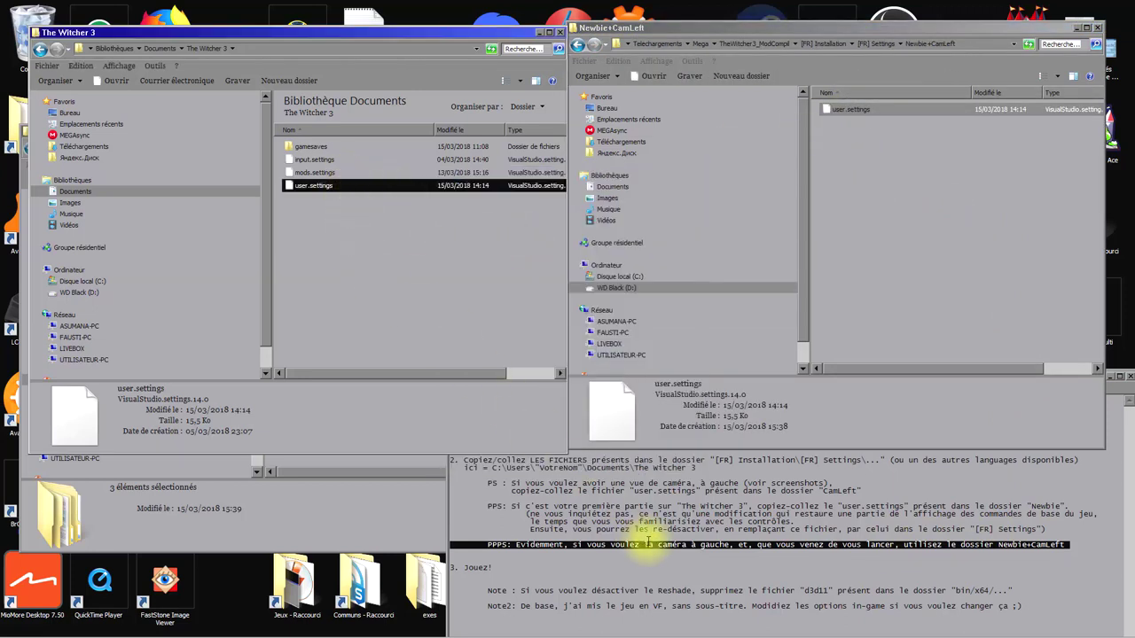
Highlight the note on disabling the Newbie option and replace user.settings in Documents\The Witcher 3 with the copy directly in [FR] Settings.
left_click(529, 529)
key("shift+End")
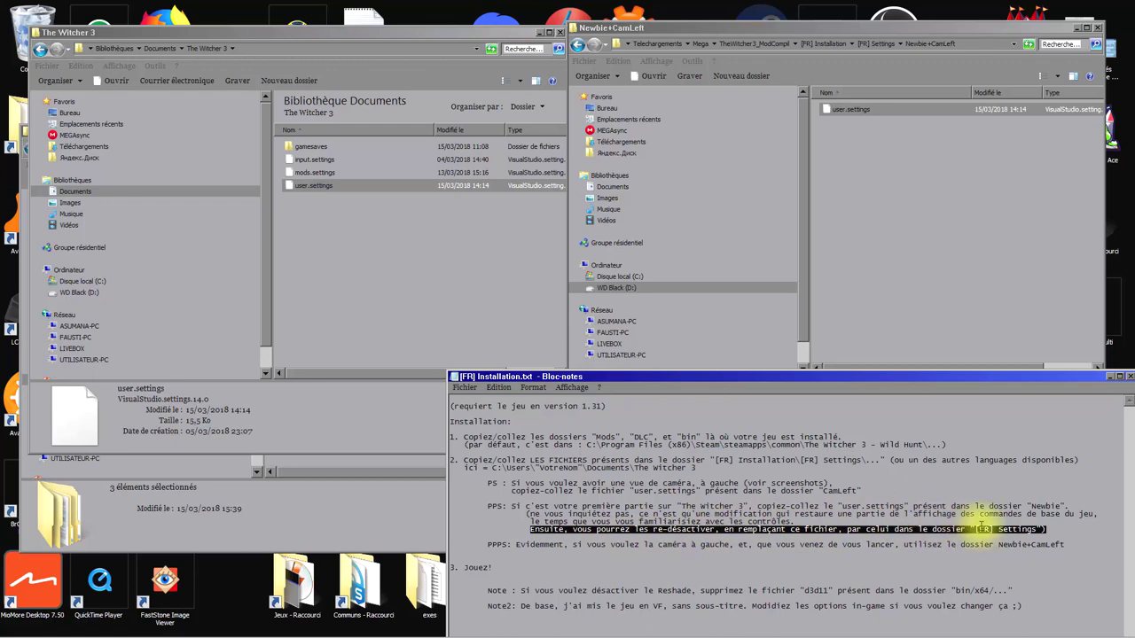
left_click(857, 196)
key("BackSpace")
left_click(836, 175)
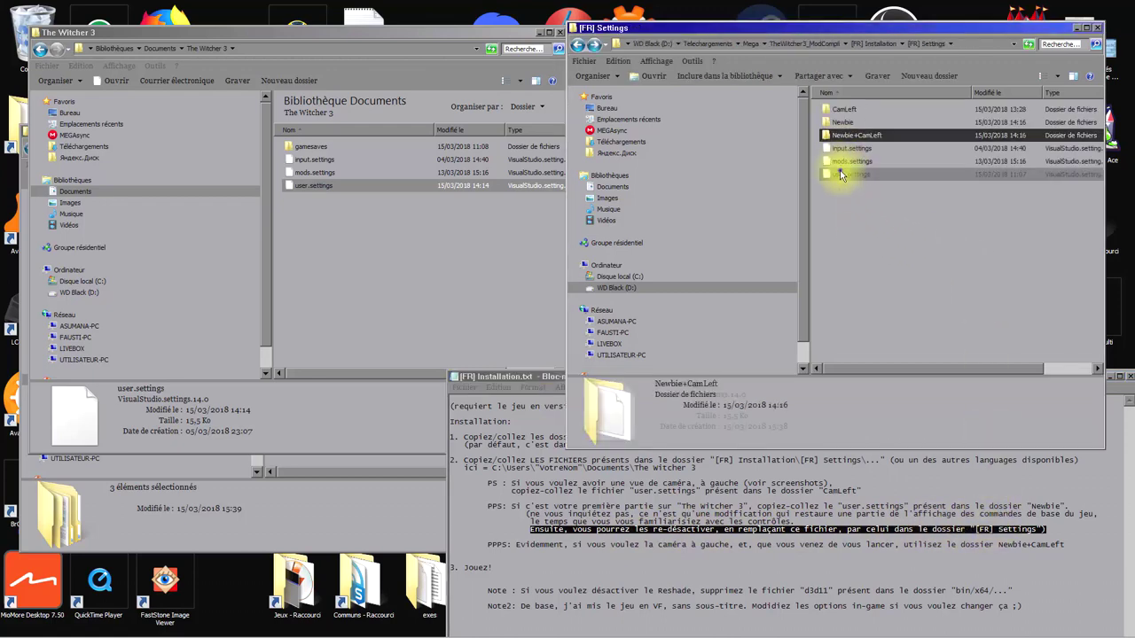
left_click_drag(850, 176, 381, 243)
left_click(621, 282)
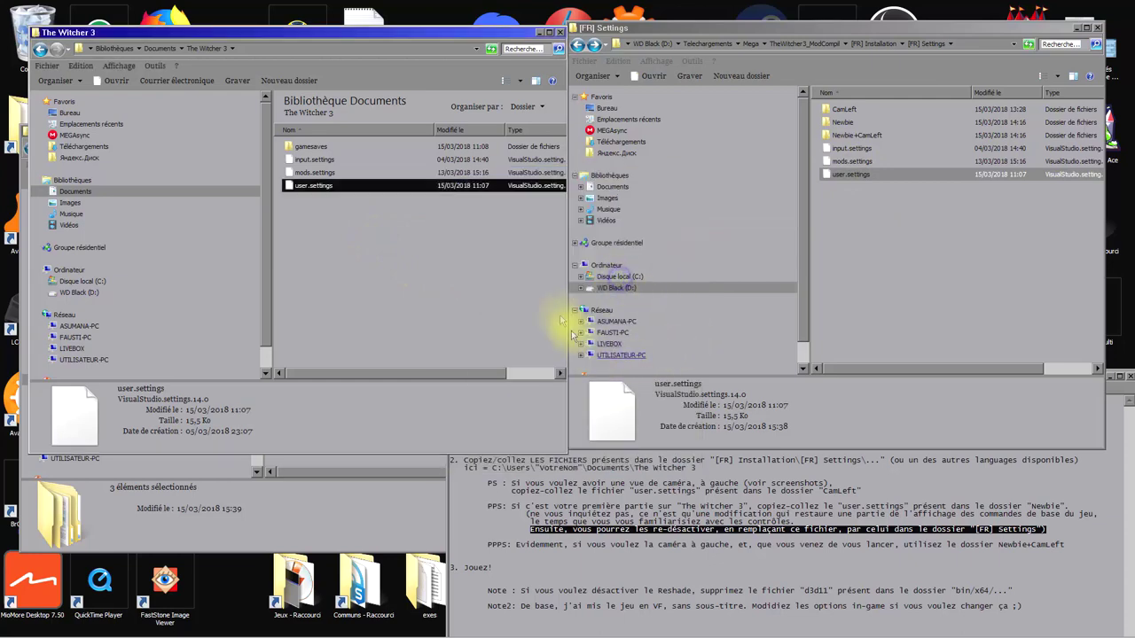
Read the note on disabling Reshade by deleting d3d11 from bin/x64, highlighting its line in the instructions.
left_click(528, 581)
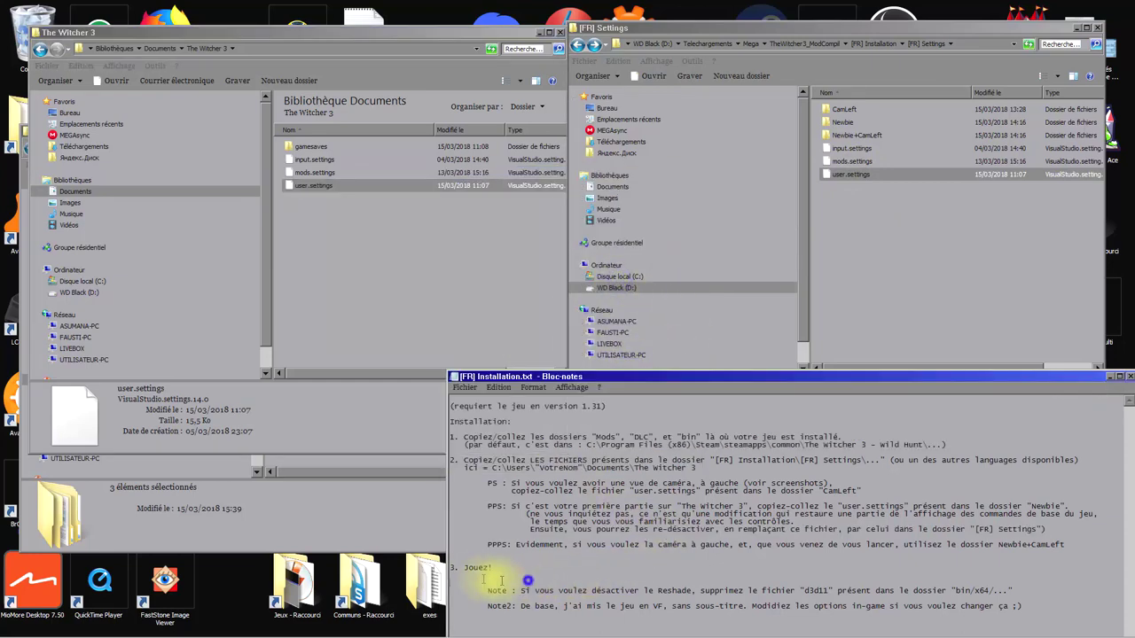
left_click(493, 584)
left_click_drag(517, 592, 969, 591)
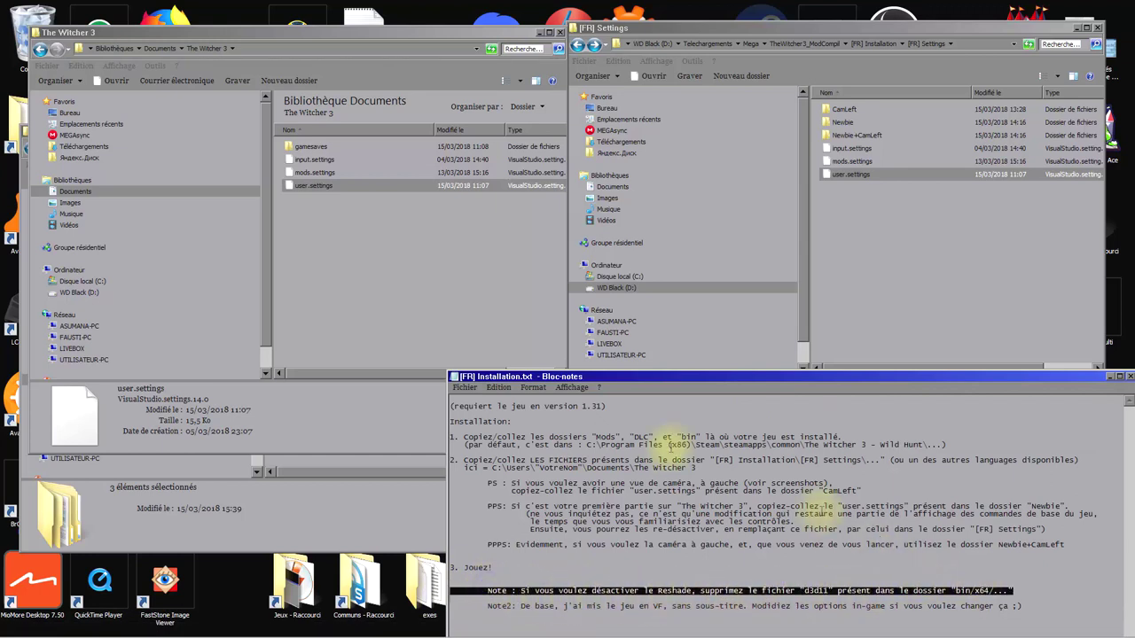
Delete d3D11.dll from the bin\x64 subfolder of The Witcher 3 - Wild Hunt and undo the deletion.
left_click(337, 457)
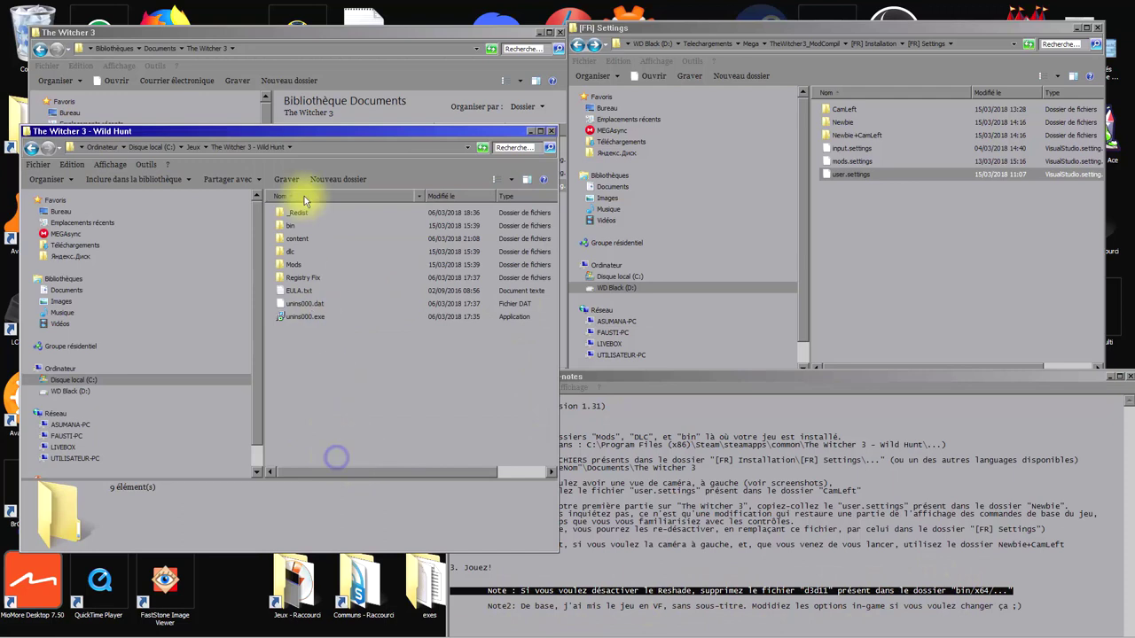
double_click(297, 227)
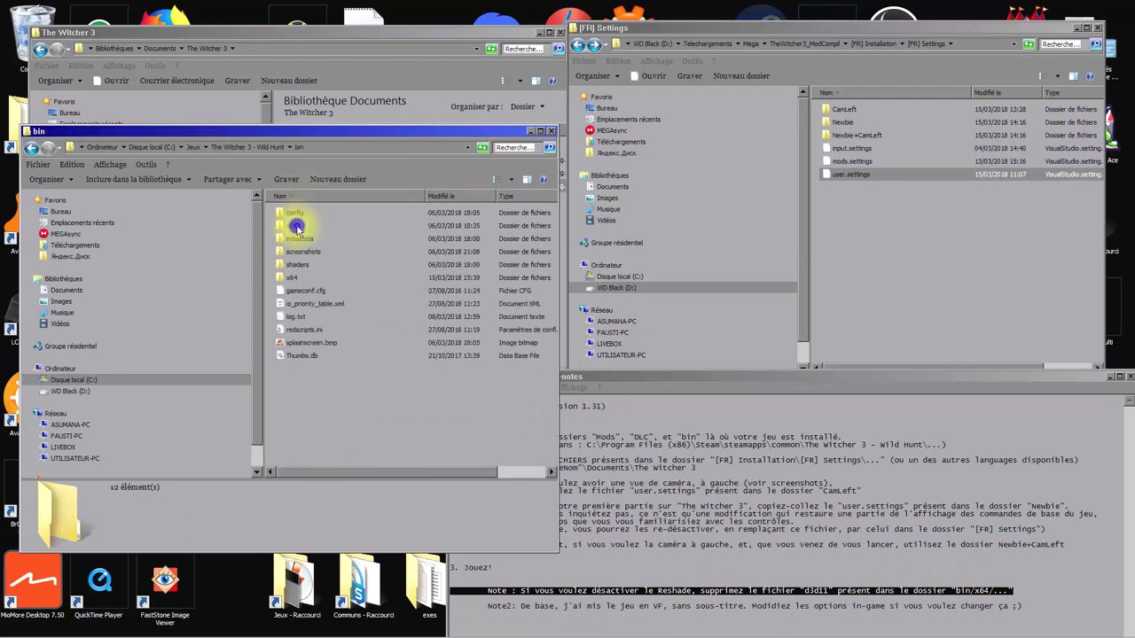
double_click(294, 277)
scroll(306, 284, "down", 2)
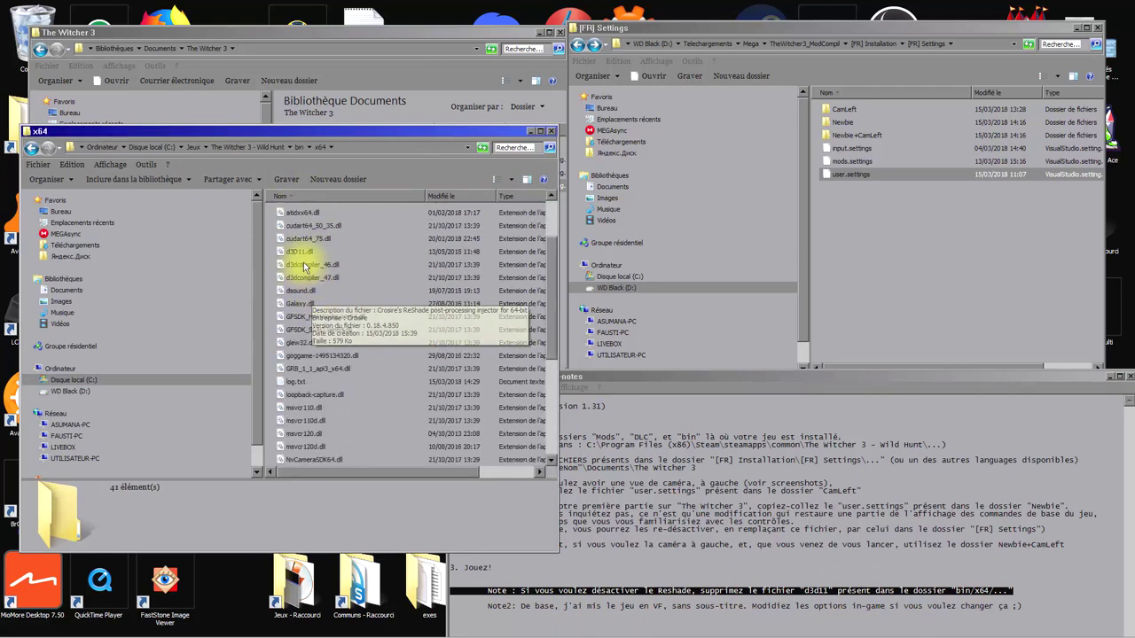
left_click(295, 254)
mouse_move(295, 259)
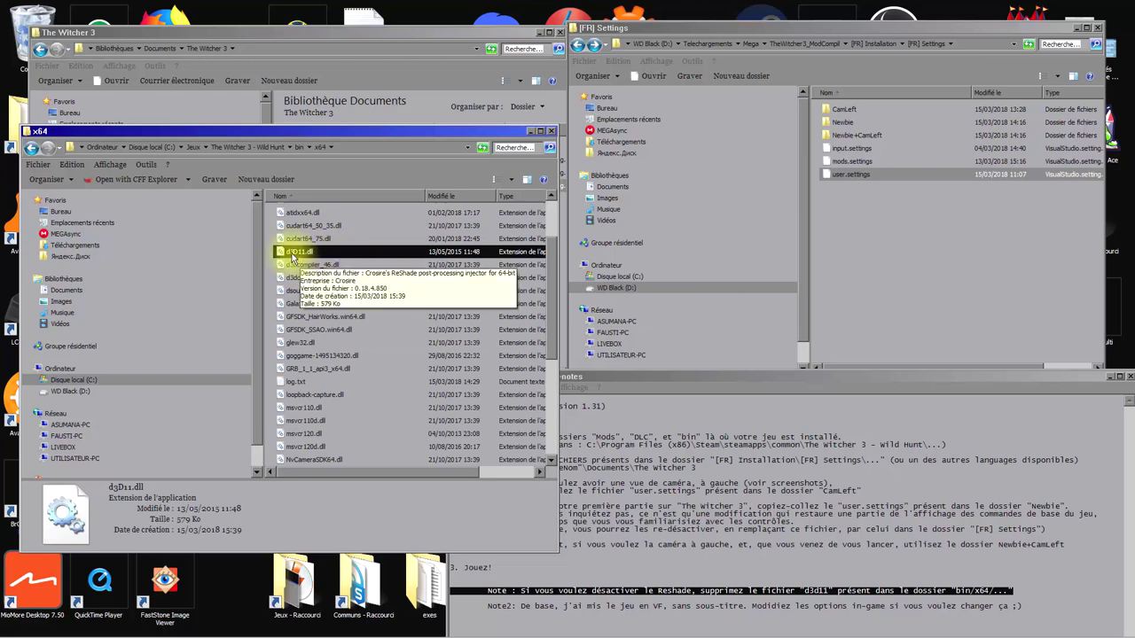
key("Delete")
key("Return")
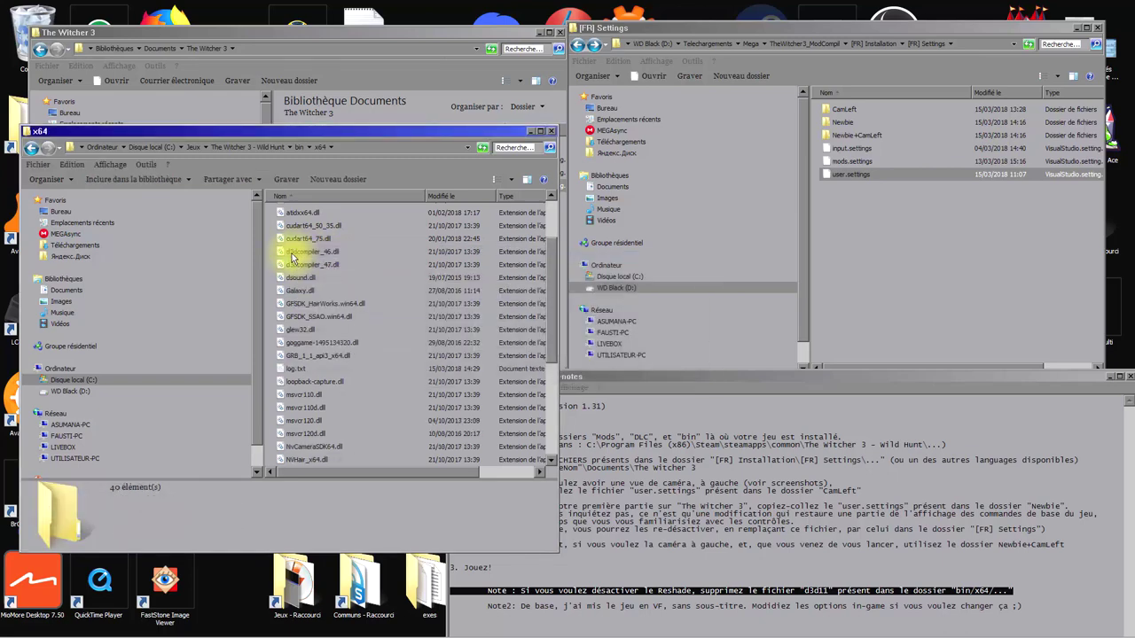
key("ctrl+z")
Read the Note2 line on the game's default language and subtitles, highlighting it, and close the instructions file.
left_click(625, 585)
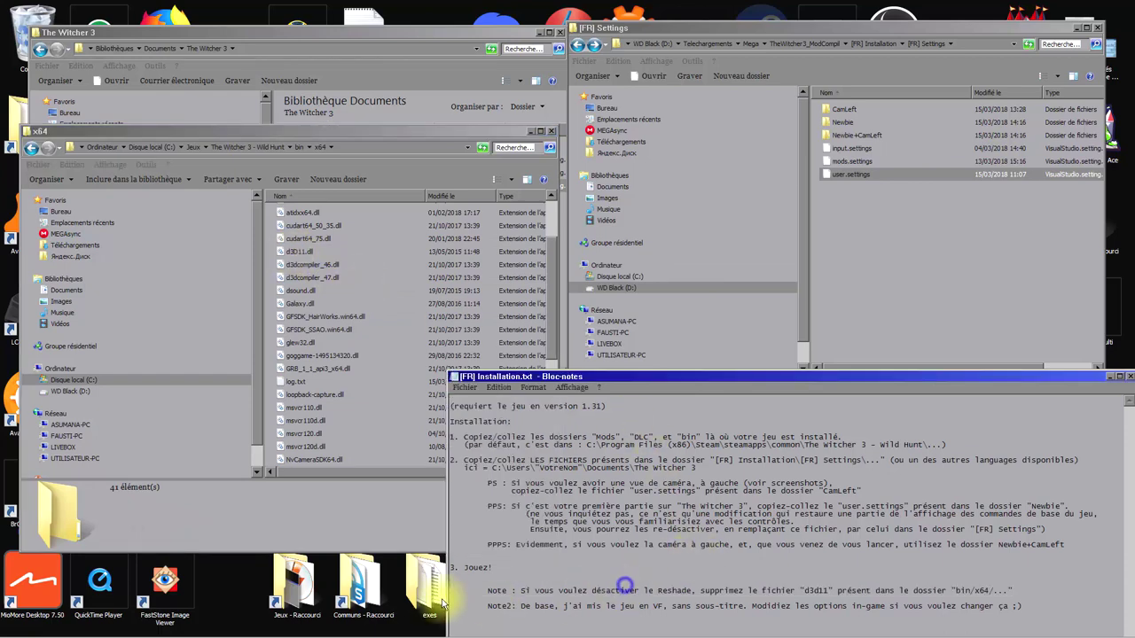
left_click_drag(495, 628, 900, 633)
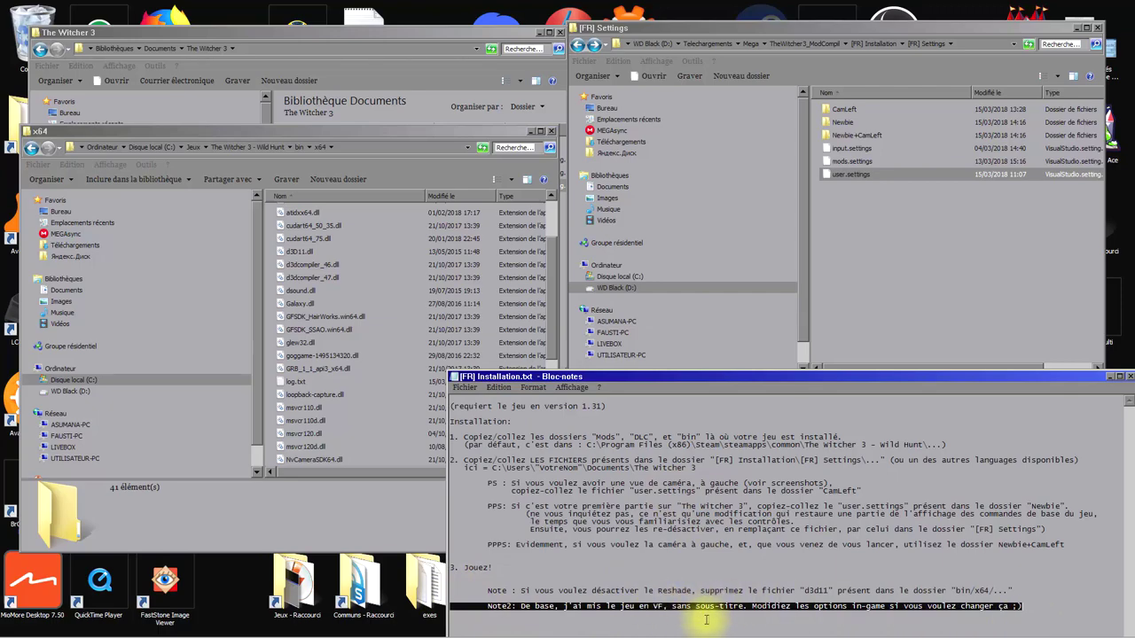
left_click(1129, 377)
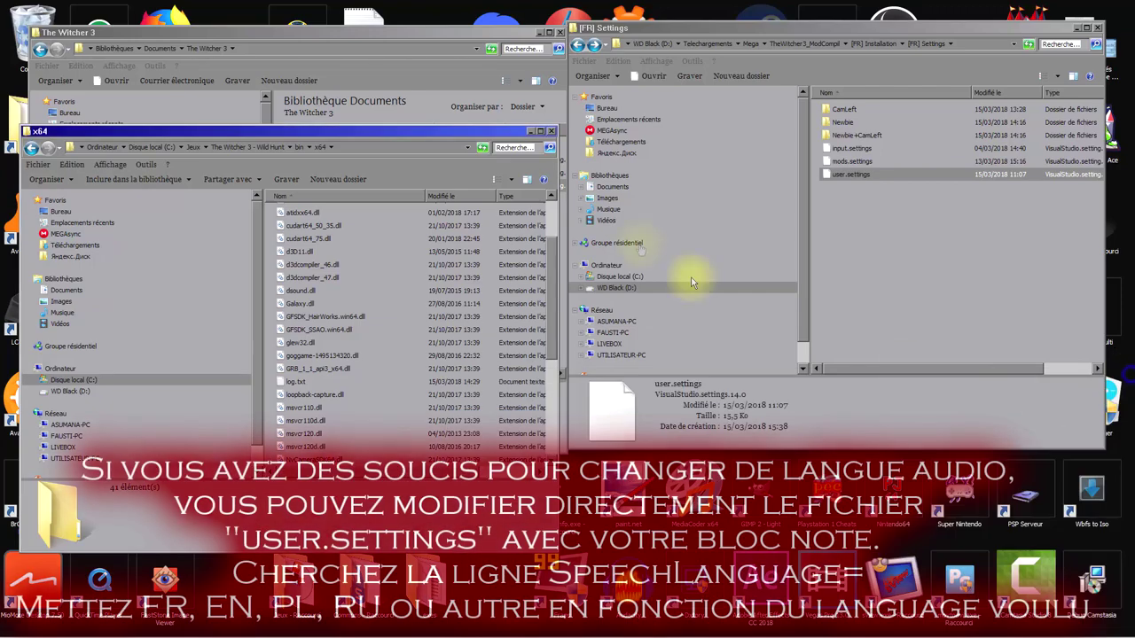
Close the x64, The Witcher 3 and [FR] Settings folder windows to clear the desktop.
left_click(550, 131)
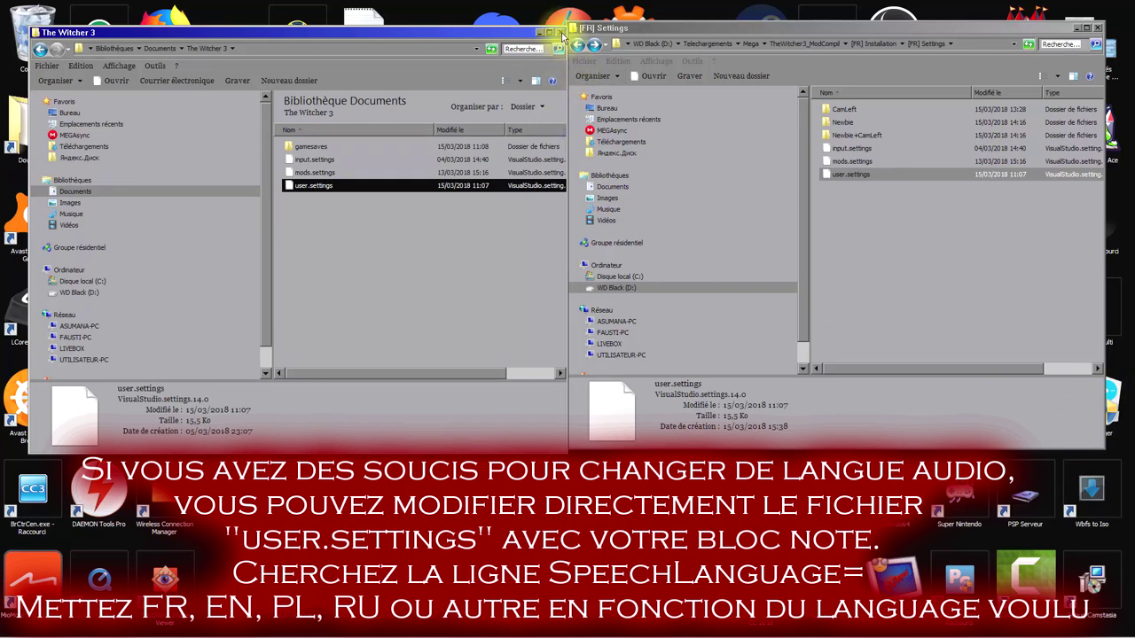
left_click(561, 33)
left_click(1097, 30)
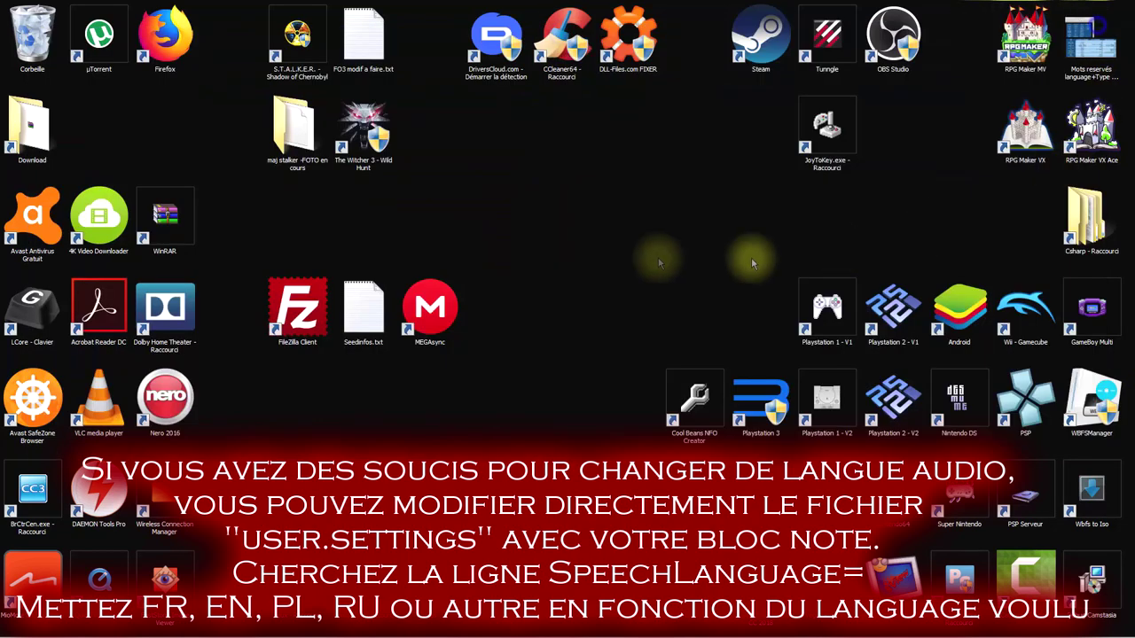
Launch The Witcher 3 - Wild Hunt from the desktop and skip the opening screens to reach the main menu.
double_click(362, 133)
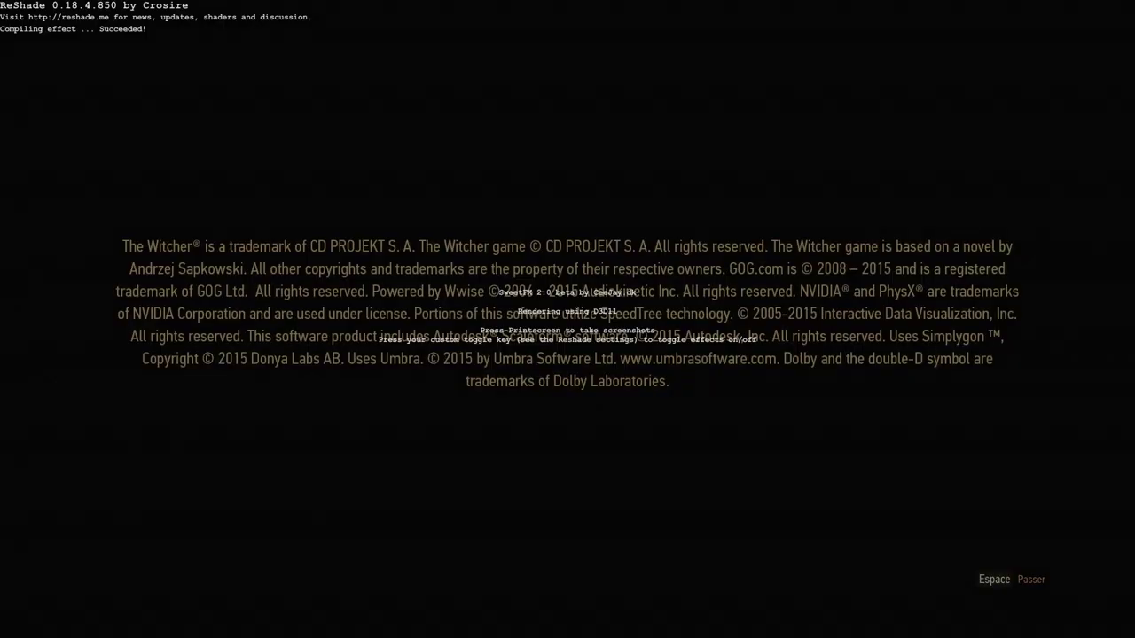
key("space")
key("space")
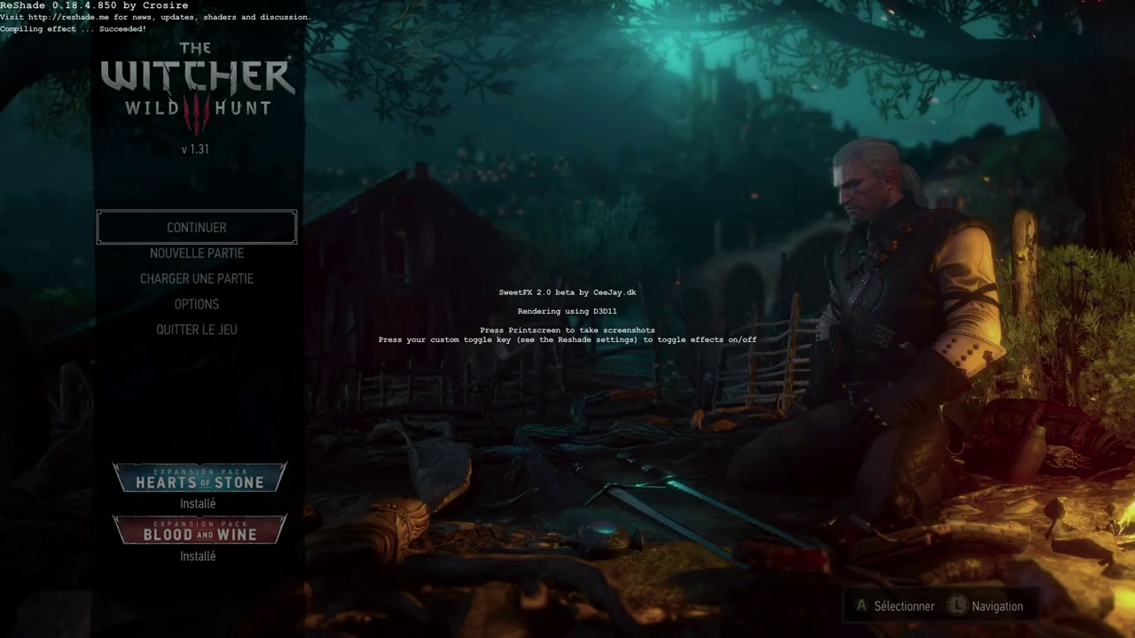
key("Down")
key("Down")
key("Down")
key("Down")
key("Up")
key("Up")
key("Up")
key("Up")
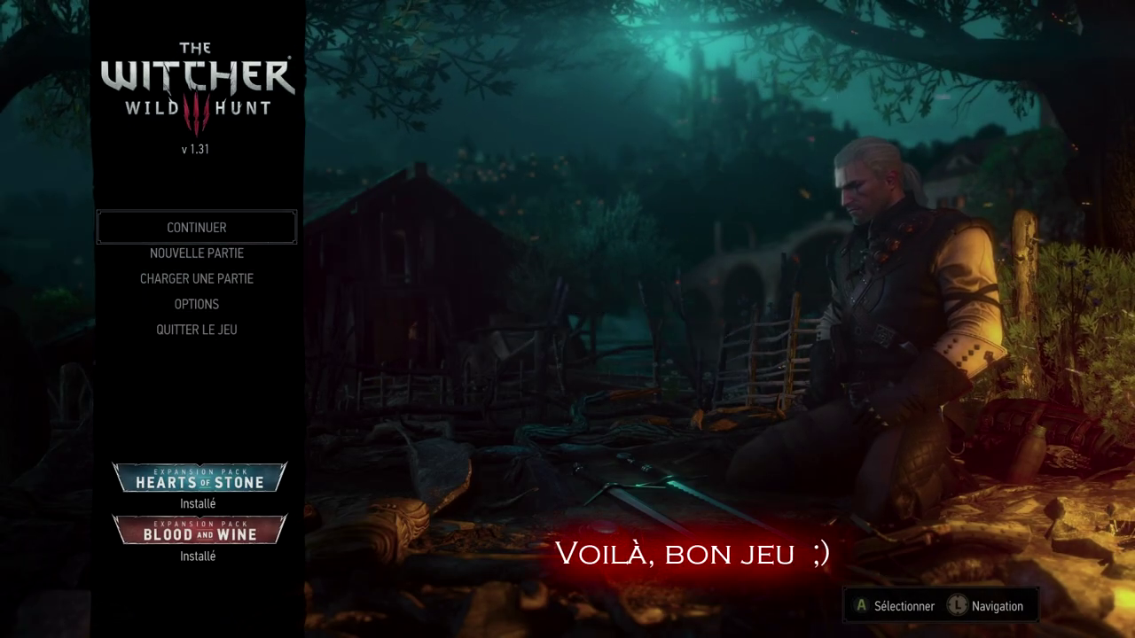